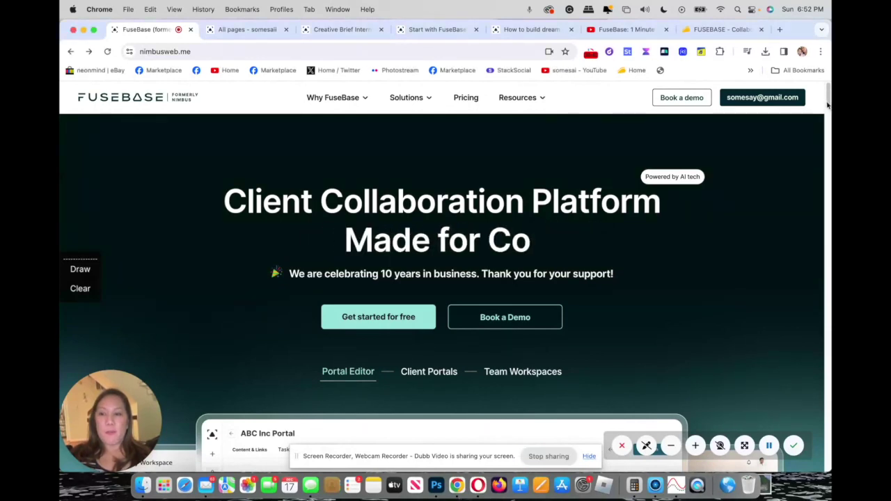
Look through the FuseBase homepage down to the team and client collaboration section, and open the account's workspace
{"action": "left_click_drag", "start_coordinate": [826, 98], "coordinate": [828, 116]}
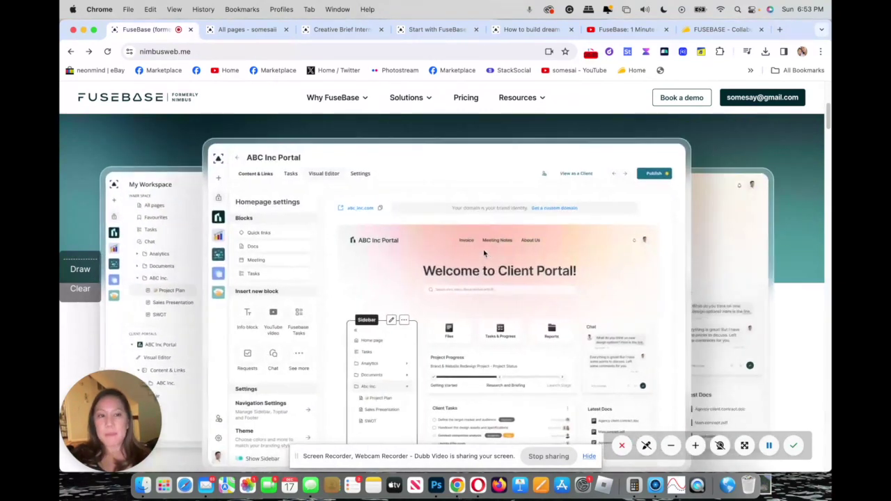
{"action": "left_click_drag", "start_coordinate": [828, 123], "coordinate": [827, 143]}
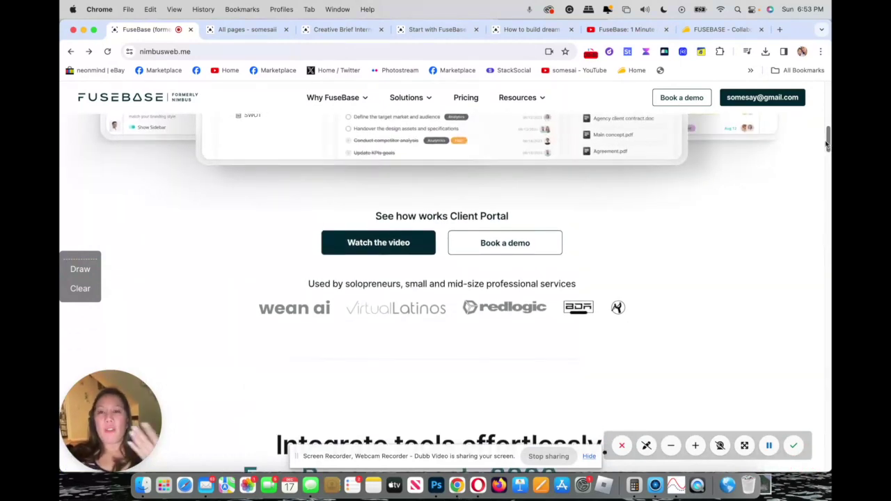
{"action": "left_click_drag", "start_coordinate": [826, 143], "coordinate": [823, 158]}
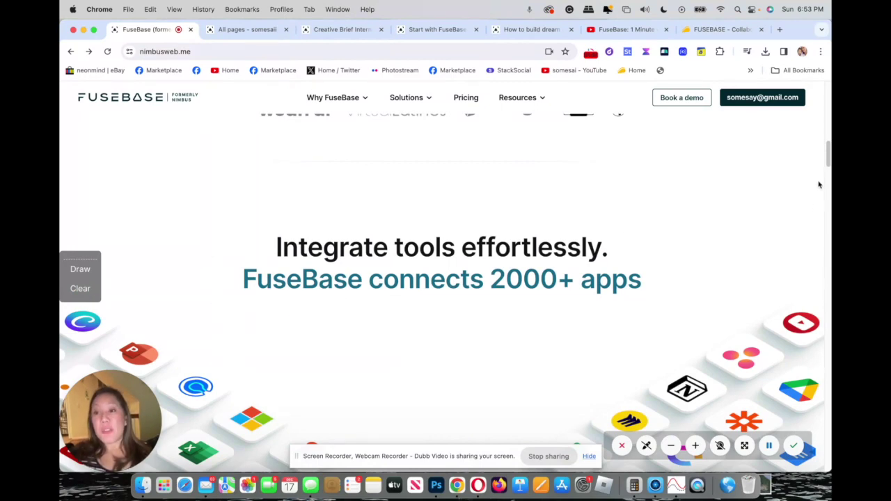
{"action": "left_click_drag", "start_coordinate": [826, 163], "coordinate": [827, 186]}
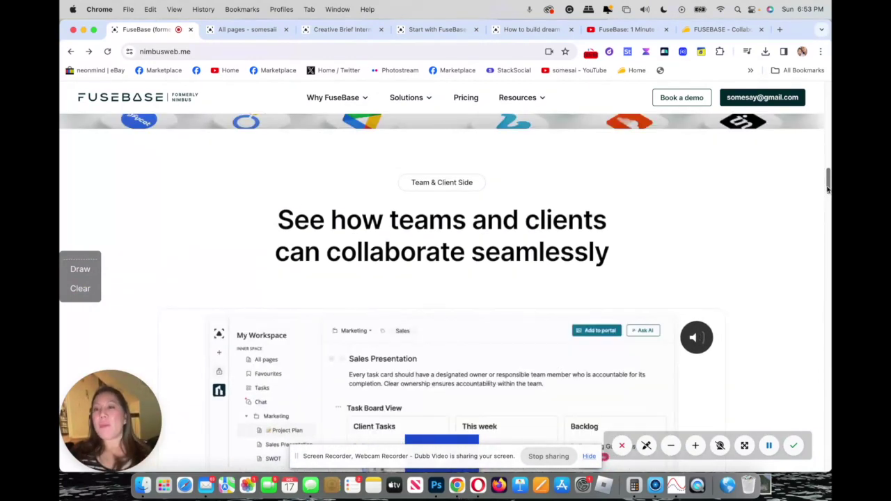
{"action": "left_click", "coordinate": [749, 98]}
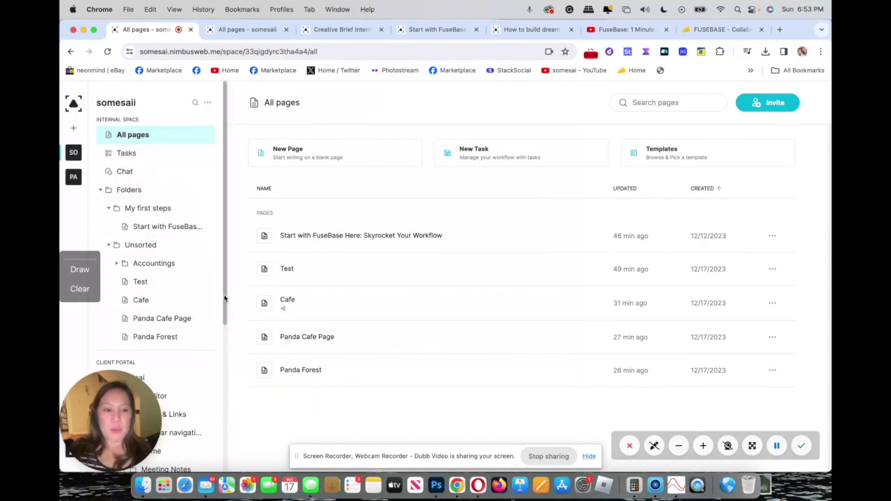
Open the invitation form for clients and team members and review its organization role and after-sign-up destination options
{"action": "scroll", "coordinate": [222, 306], "scroll_direction": "down", "scroll_amount": 4}
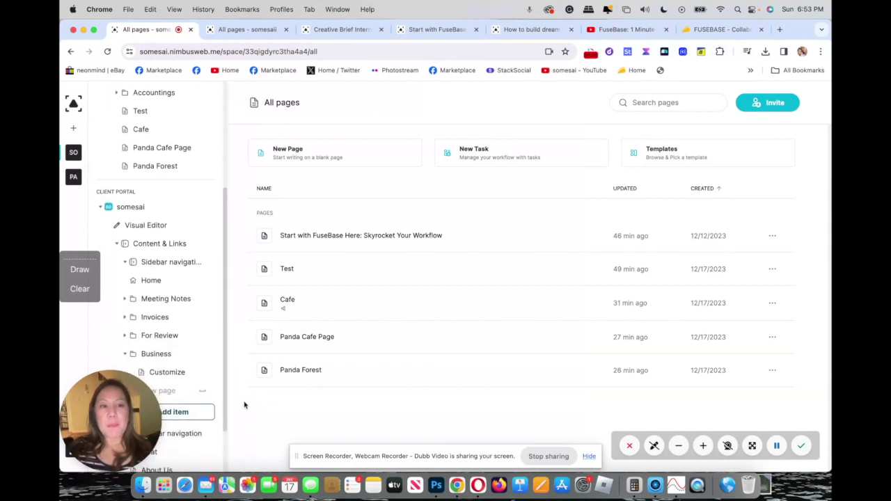
{"action": "left_click", "coordinate": [73, 152]}
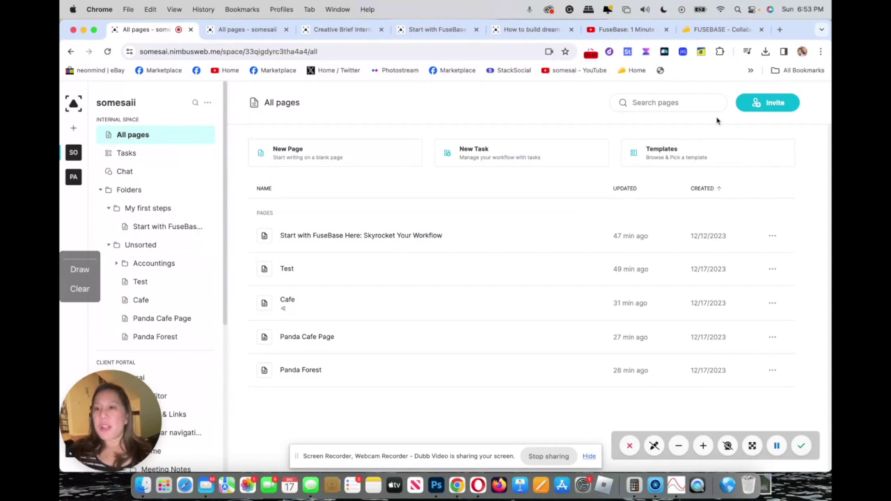
{"action": "left_click", "coordinate": [768, 105]}
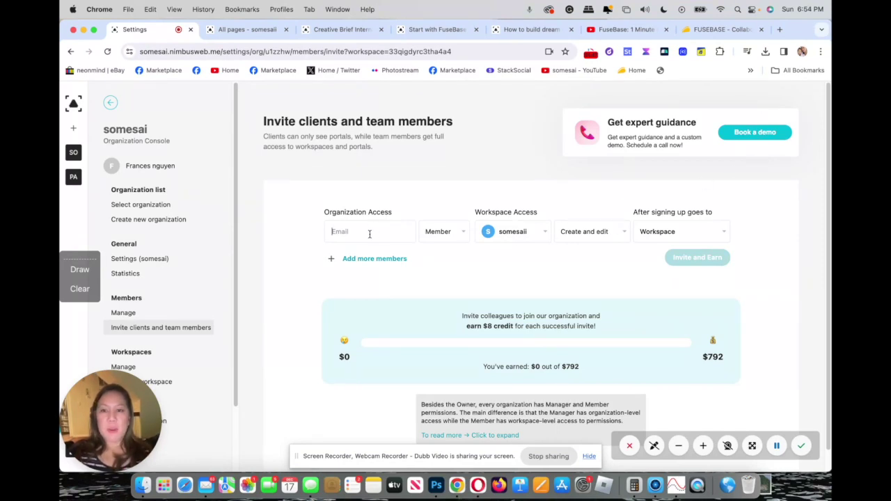
{"action": "left_click", "coordinate": [463, 235]}
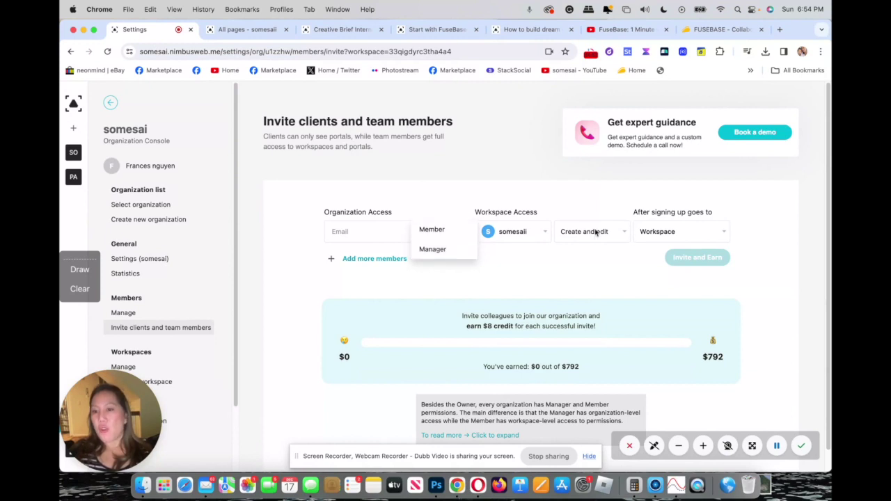
{"action": "left_click", "coordinate": [722, 231]}
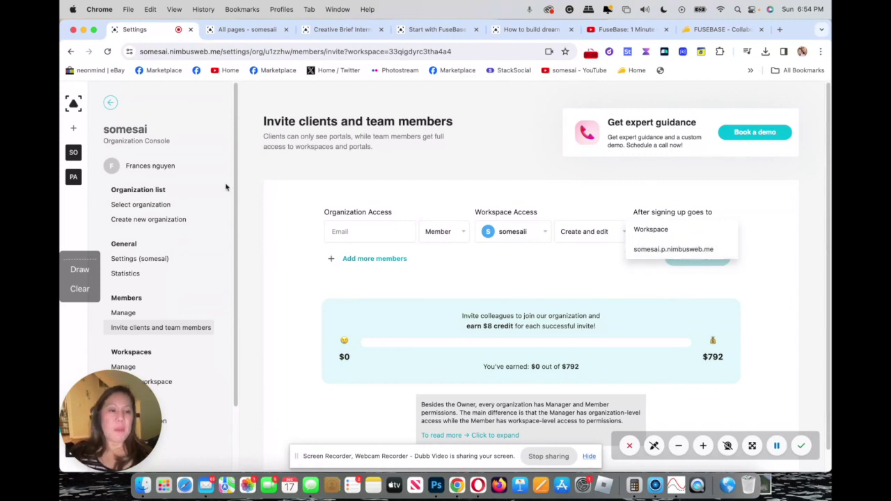
Start a new organization named Students with the address studentsplace and the workspace name student1
{"action": "left_click", "coordinate": [174, 224]}
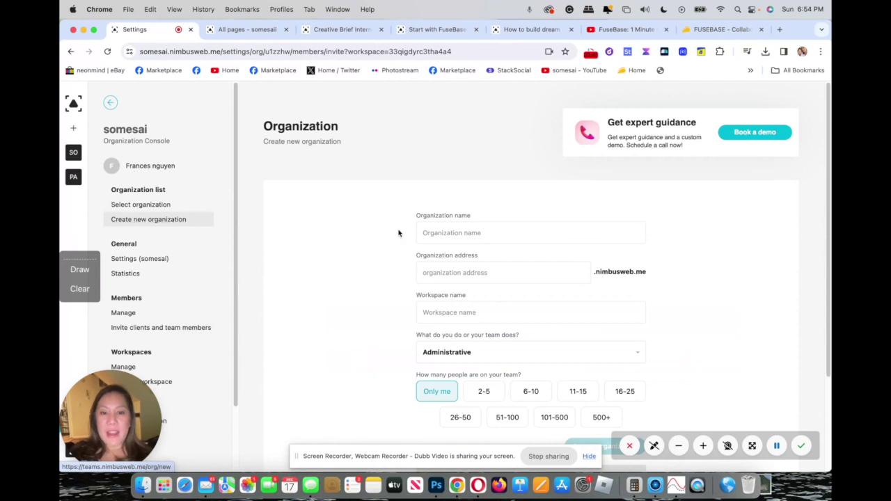
{"action": "left_click", "coordinate": [439, 230]}
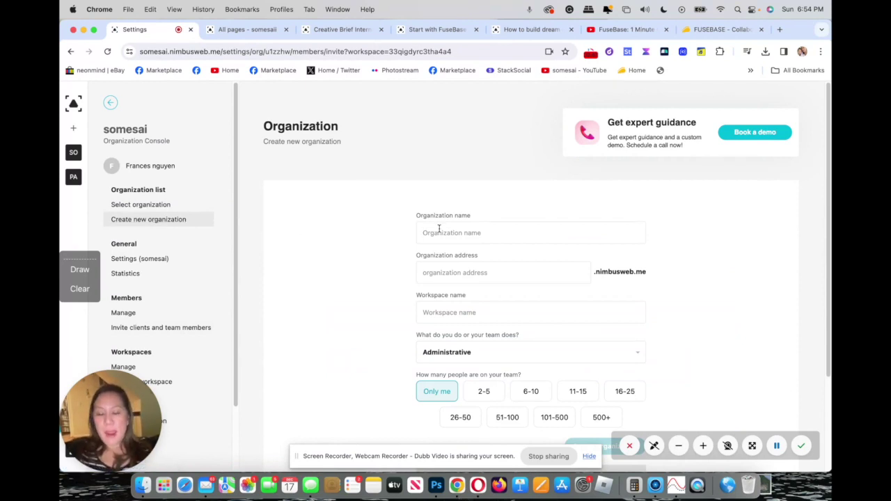
{"action": "type", "text": "St"}
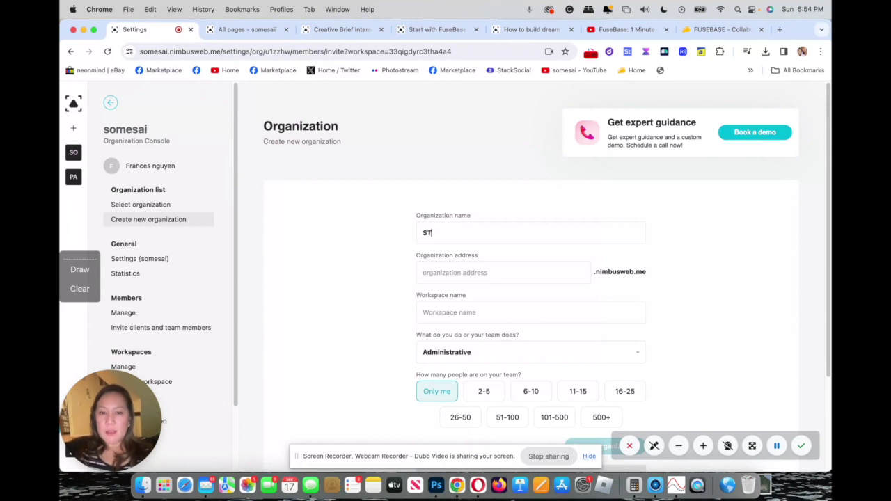
{"action": "type", "text": "udents"}
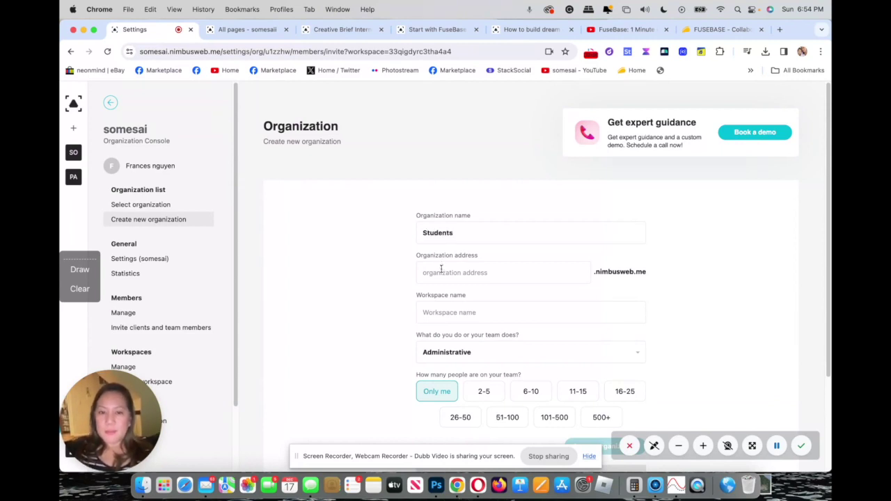
{"action": "left_click", "coordinate": [440, 272]}
{"action": "type", "text": "studentsplace"}
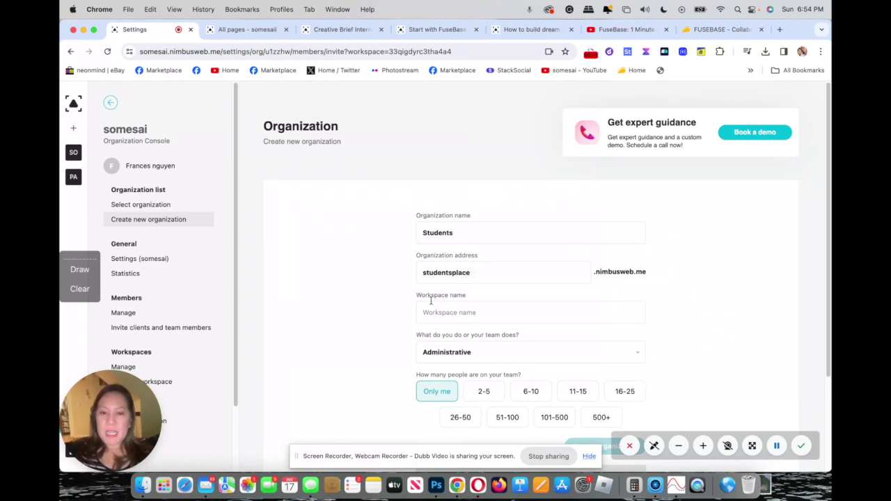
{"action": "left_click", "coordinate": [434, 311]}
{"action": "type", "text": "student1"}
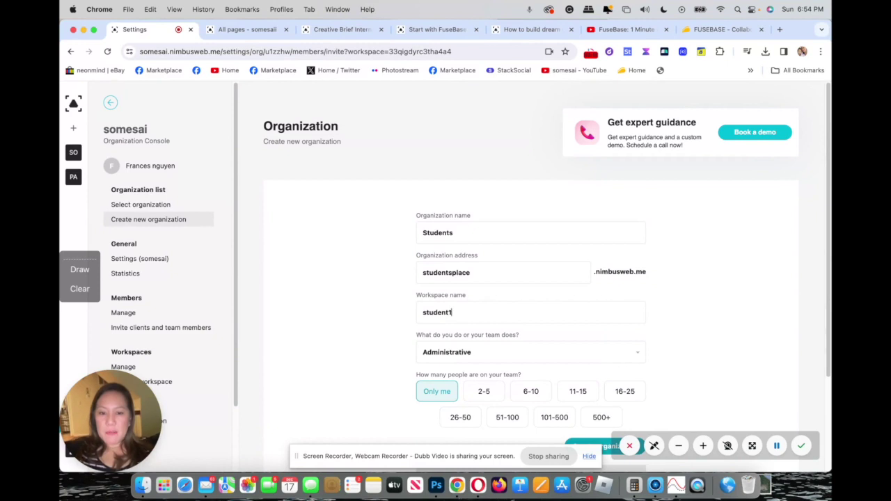
Set the team's activity to Accounting and its size to 6-10 people, and try to create the organization
{"action": "left_click", "coordinate": [507, 361]}
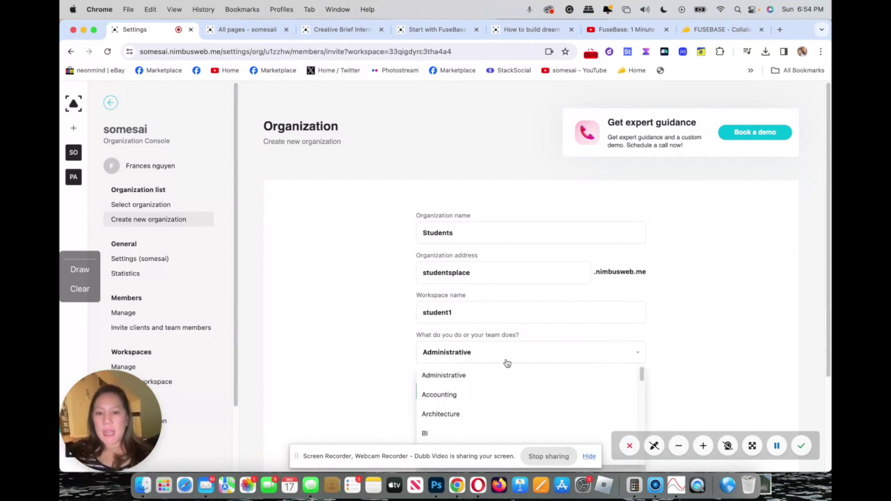
{"action": "left_click", "coordinate": [469, 393]}
{"action": "left_click", "coordinate": [533, 398]}
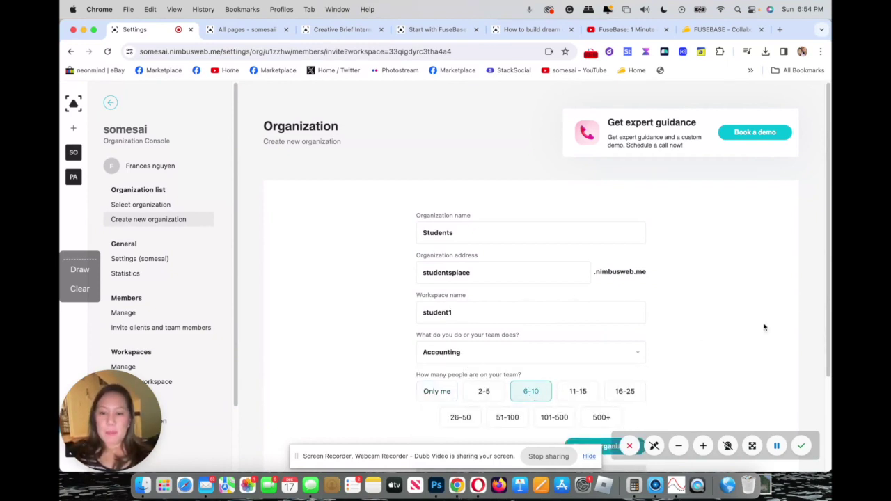
{"action": "scroll", "coordinate": [827, 297], "scroll_direction": "down", "scroll_amount": 3}
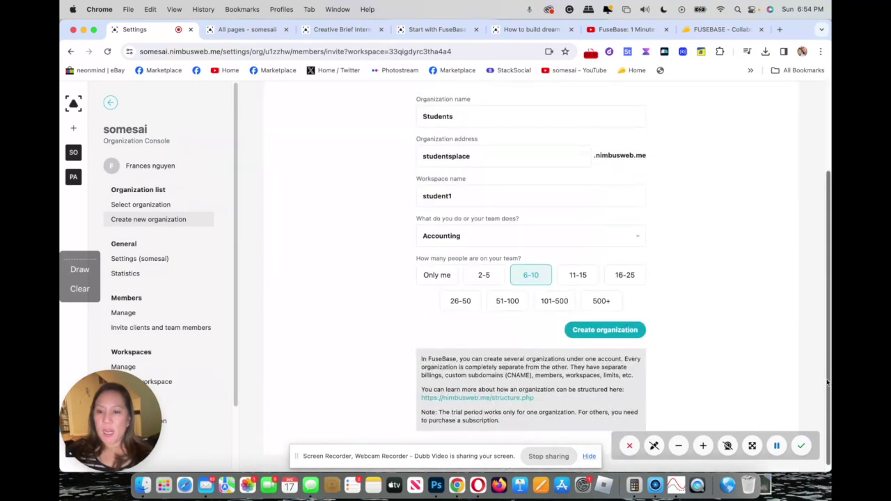
{"action": "left_click", "coordinate": [639, 335]}
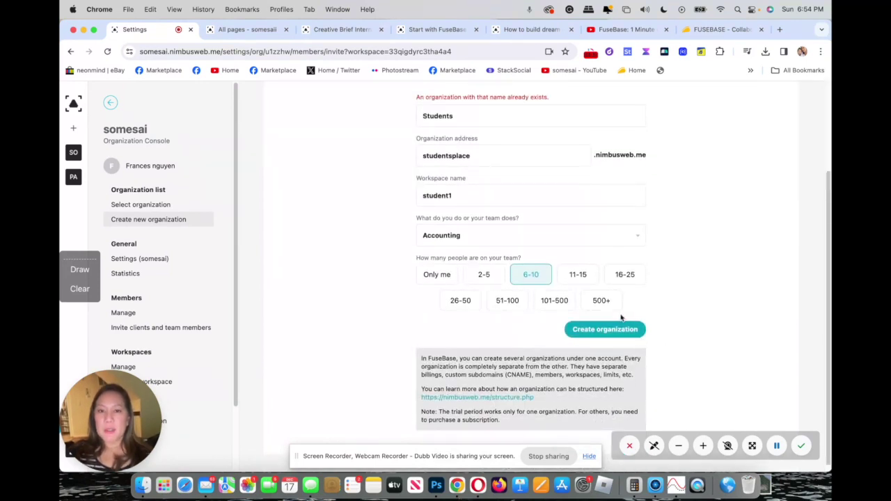
Change the organization name to Students-somesai and create the organization
{"action": "left_click", "coordinate": [479, 119]}
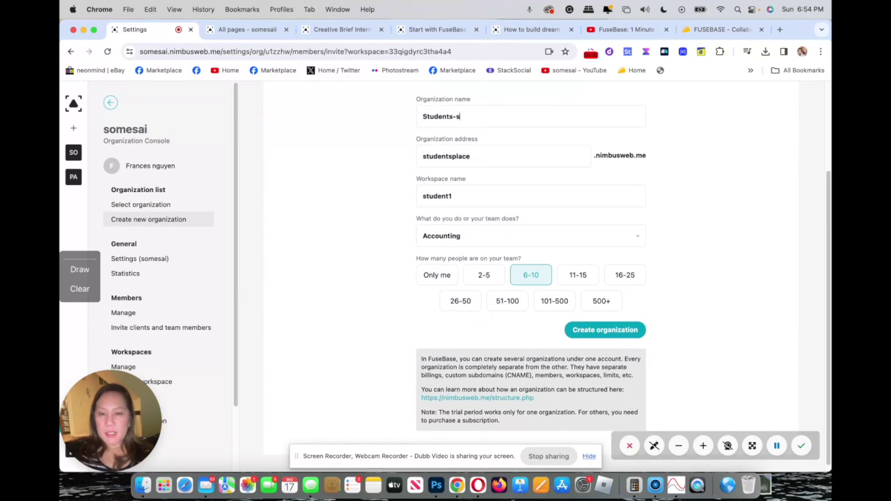
{"action": "left_click", "coordinate": [611, 330]}
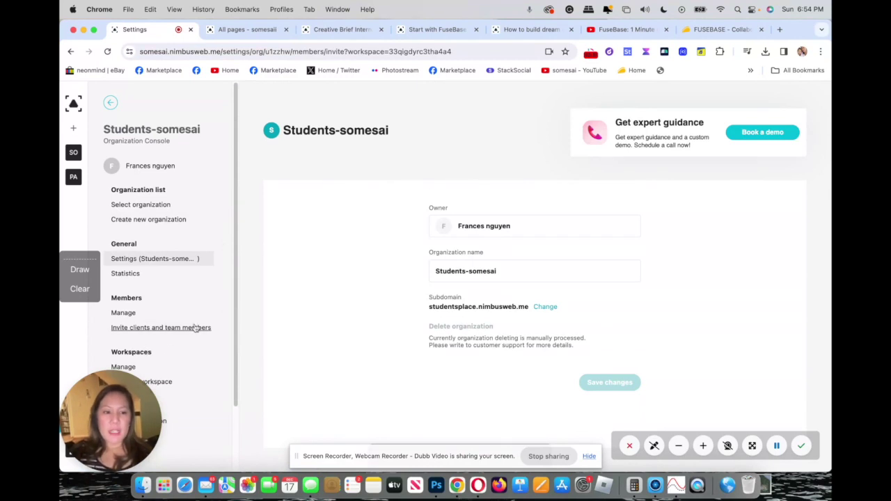
{"action": "left_click_drag", "start_coordinate": [232, 317], "coordinate": [233, 367]}
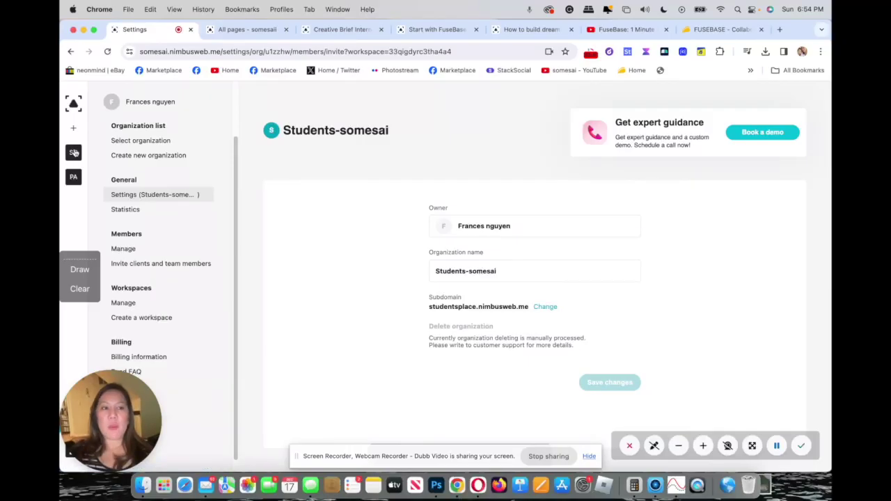
Return to the somesaii workspace, create a blank page and mention the account owner in its body
{"action": "left_click", "coordinate": [73, 153]}
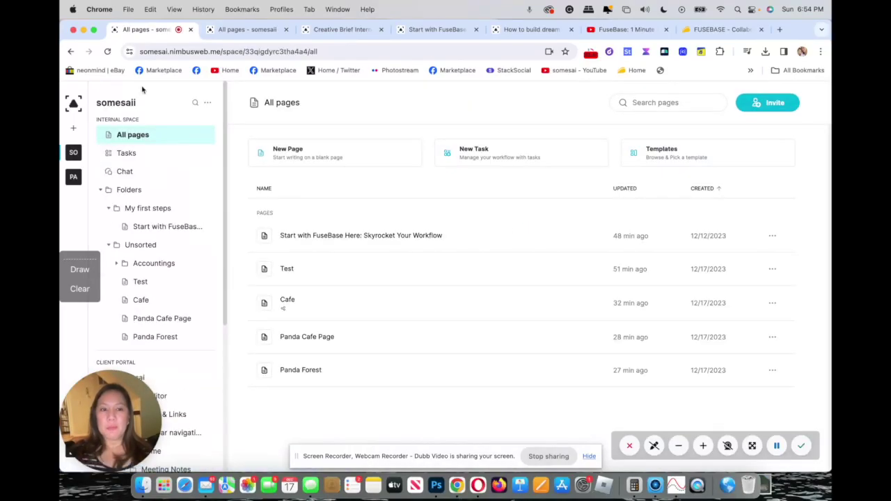
{"action": "left_click", "coordinate": [337, 155]}
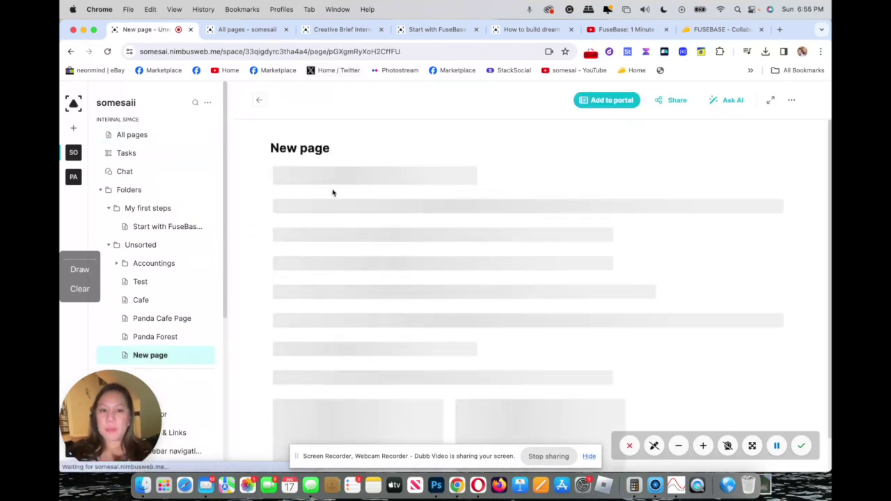
{"action": "left_click", "coordinate": [286, 189]}
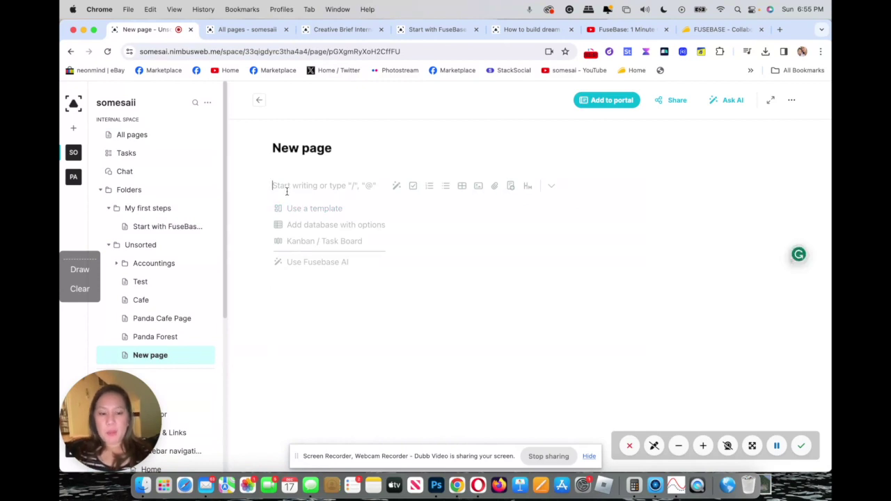
{"action": "type", "text": "@f"}
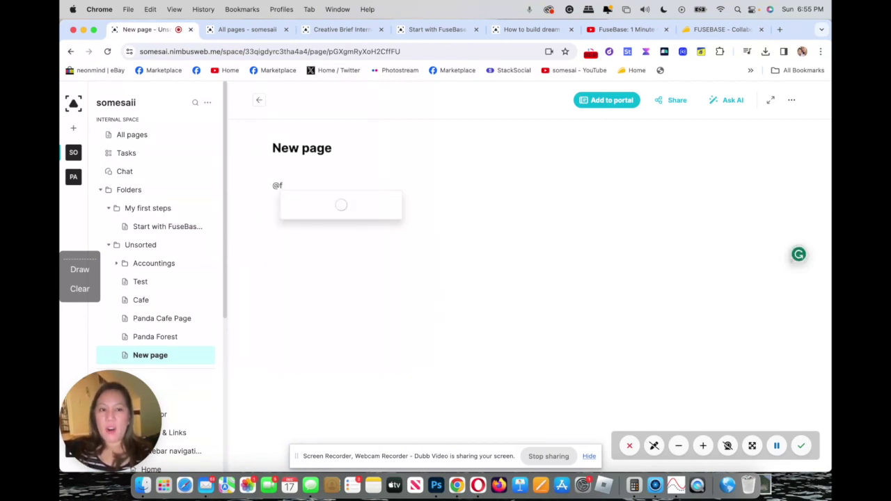
{"action": "left_click", "coordinate": [327, 218]}
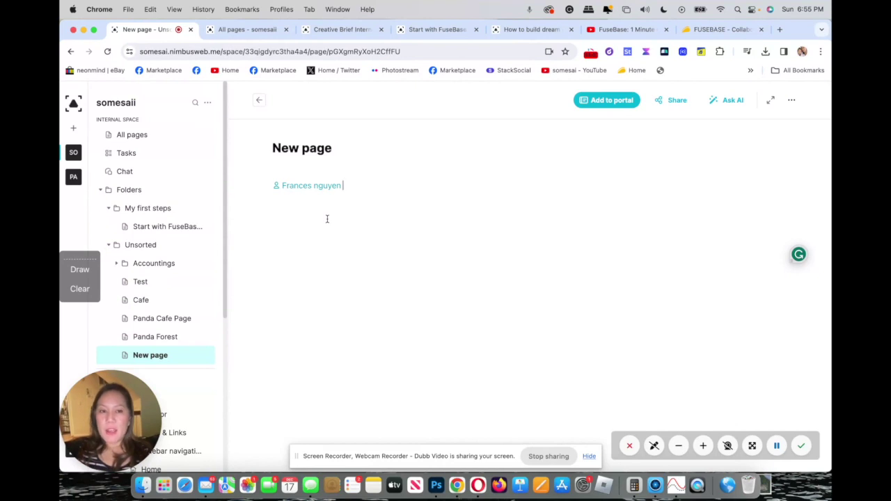
Write "Here is the latest news." after the mention in the page body
{"action": "type", "text": "Here is the la"}
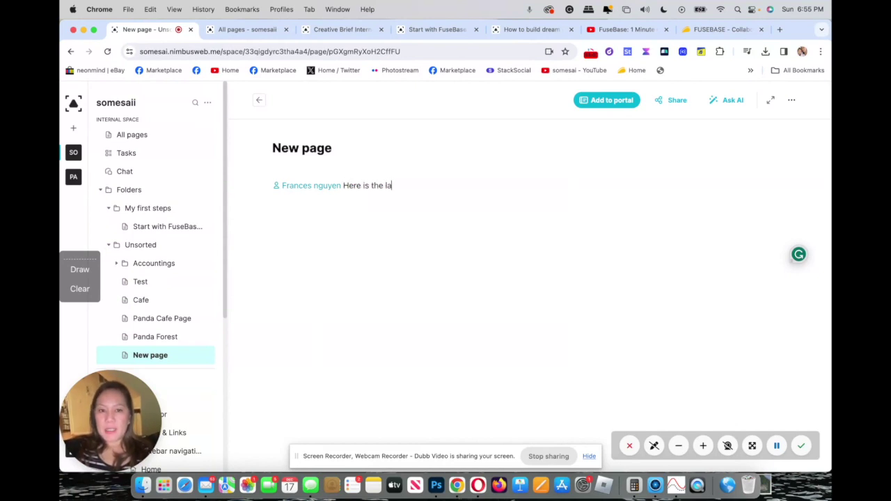
{"action": "type", "text": "stest new"}
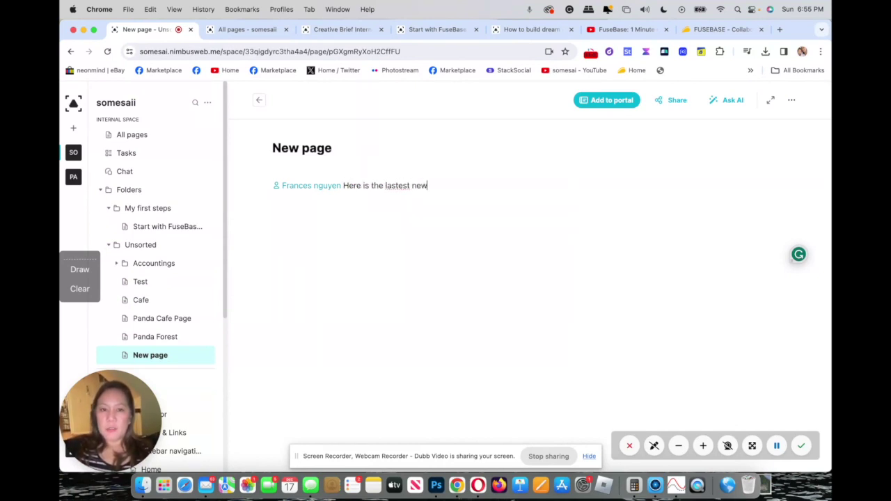
{"action": "key", "text": "BackSpace"}
{"action": "key", "text": "BackSpace"}
{"action": "key", "text": "BackSpace"}
{"action": "key", "text": "BackSpace"}
{"action": "key", "text": "BackSpace"}
{"action": "key", "text": "BackSpace"}
{"action": "key", "text": "BackSpace"}
{"action": "type", "text": "te"}
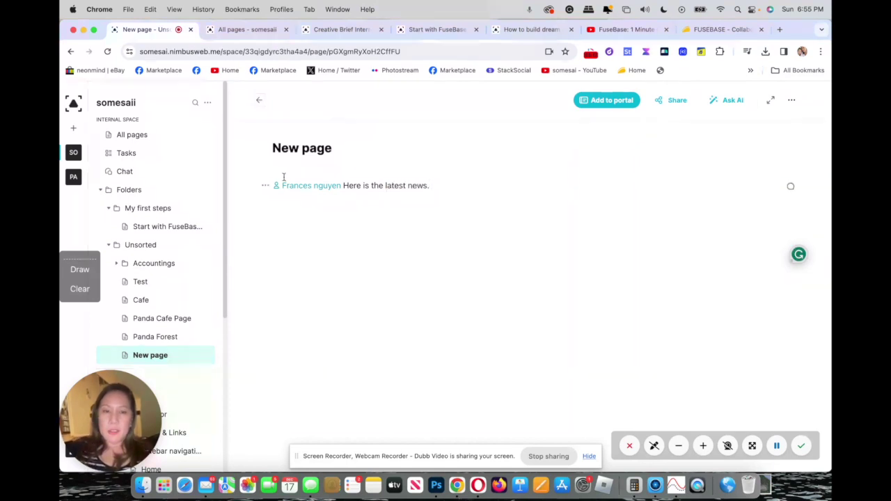
Replace the page title with "Exciting News"
{"action": "triple_click", "coordinate": [299, 146]}
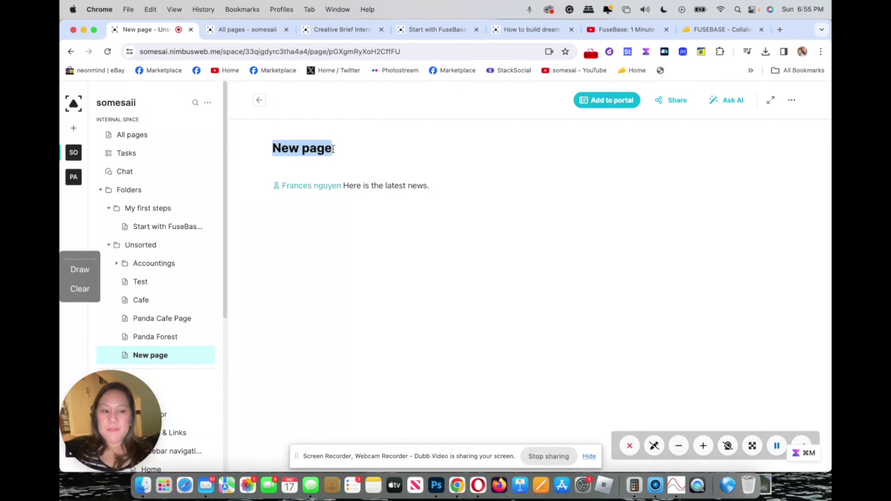
{"action": "type", "text": "Exci"}
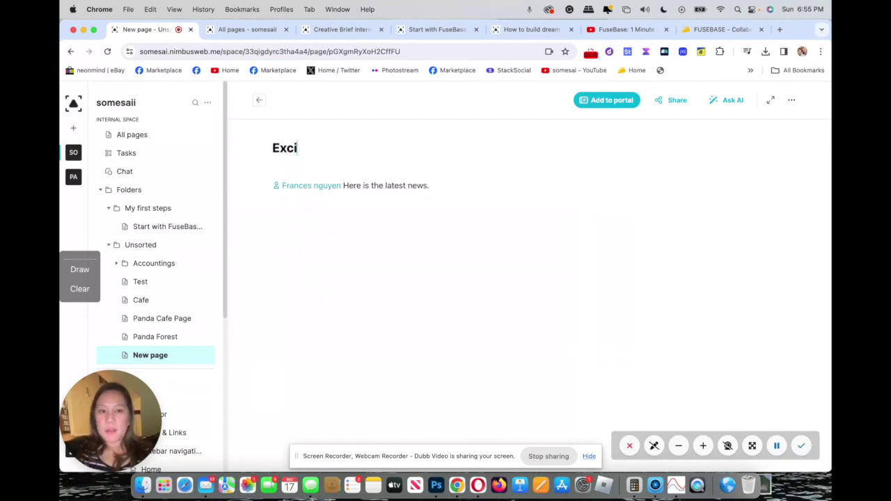
{"action": "type", "text": "ting News"}
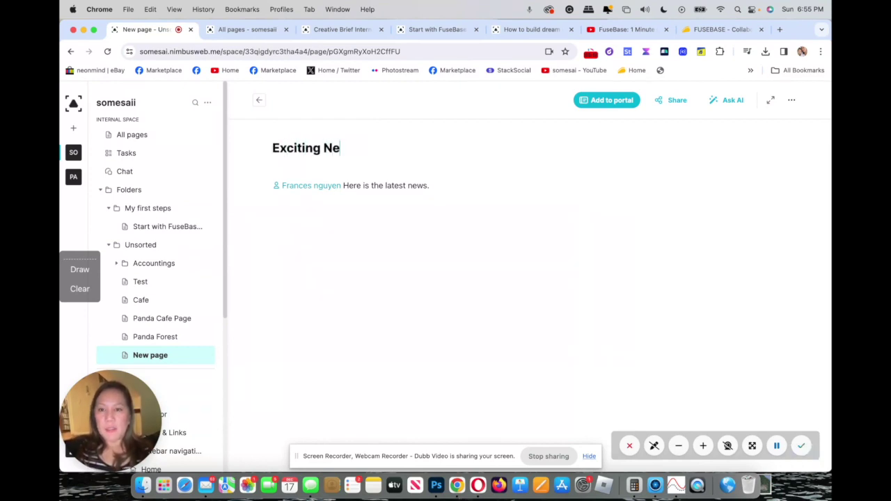
Check the page's web sharing options and add the Exciting News page to the client portal as visible
{"action": "left_click", "coordinate": [676, 100]}
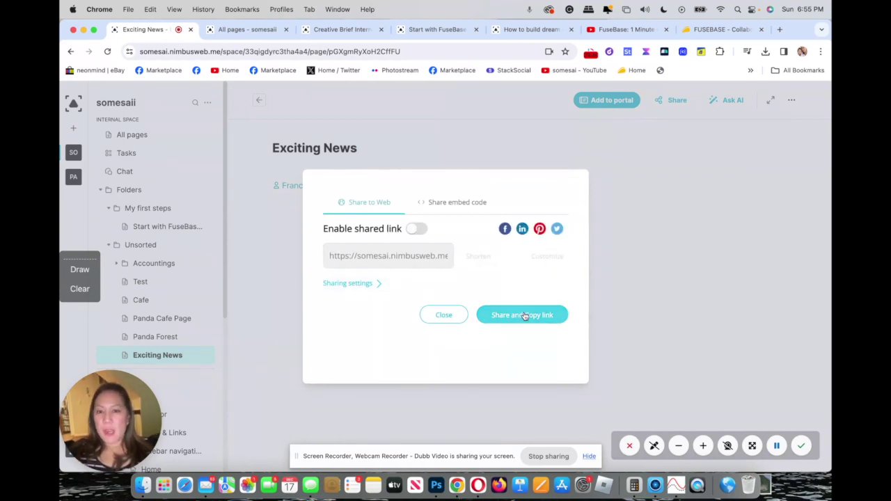
{"action": "left_click", "coordinate": [442, 314]}
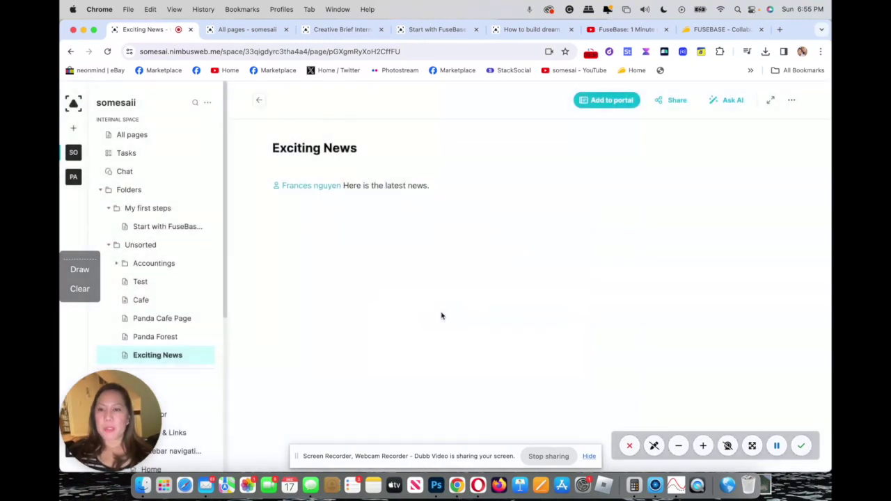
{"action": "left_click", "coordinate": [621, 104]}
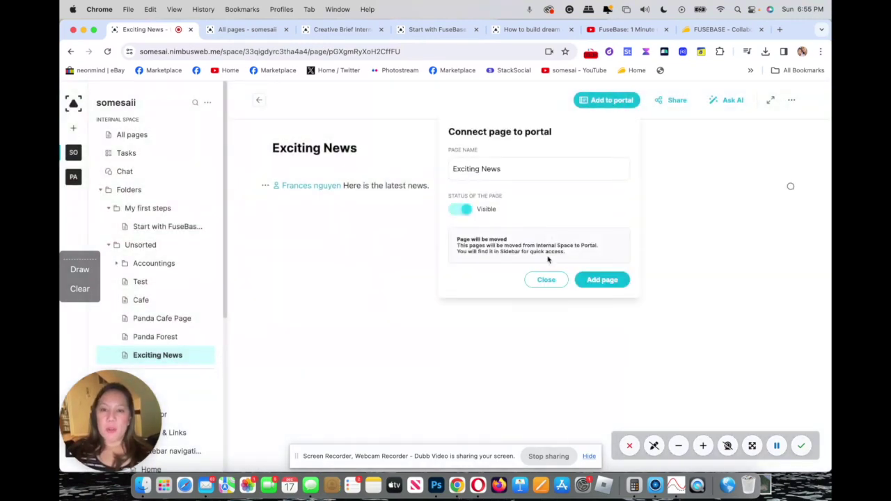
{"action": "left_click", "coordinate": [596, 281]}
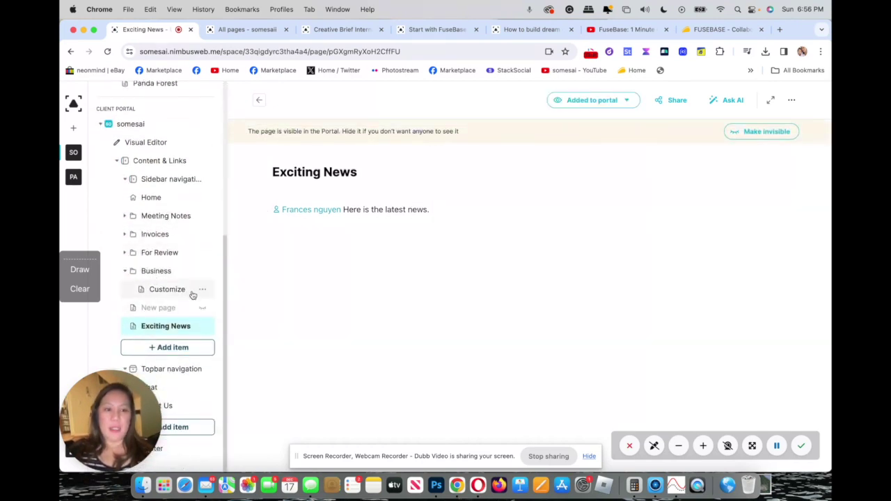
Review the member permissions of the Start with FuseBase page in the My first steps folder
{"action": "scroll", "coordinate": [223, 272], "scroll_direction": "up", "scroll_amount": 1}
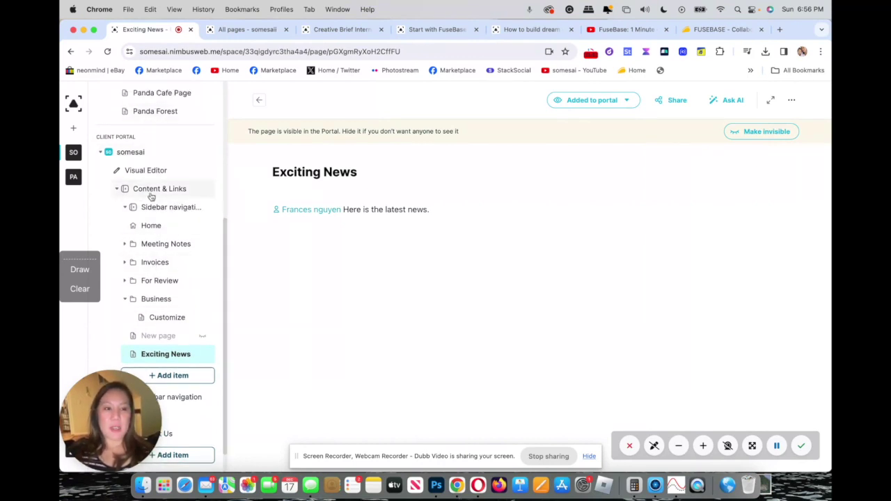
{"action": "scroll", "coordinate": [119, 191], "scroll_direction": "up", "scroll_amount": 5}
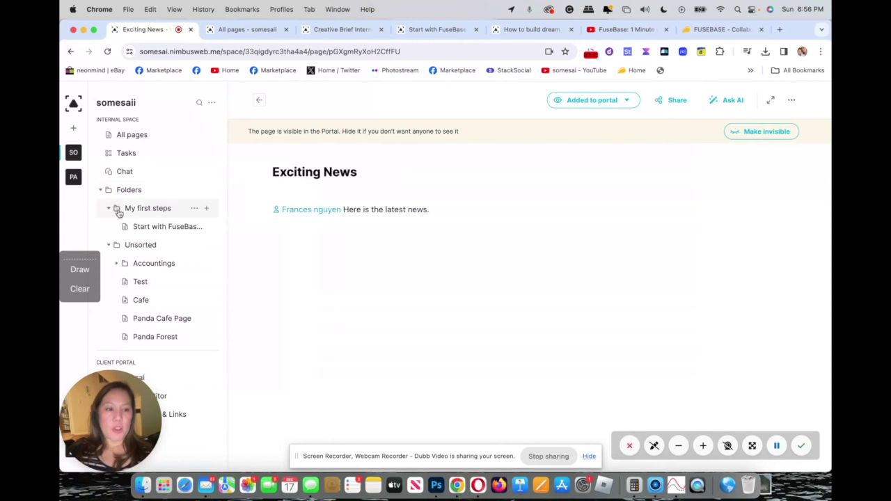
{"action": "left_click", "coordinate": [207, 227]}
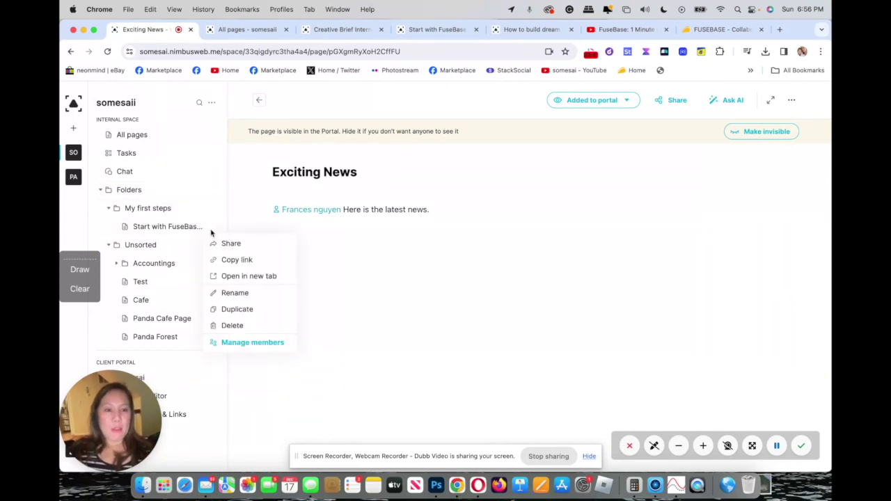
{"action": "left_click", "coordinate": [251, 342]}
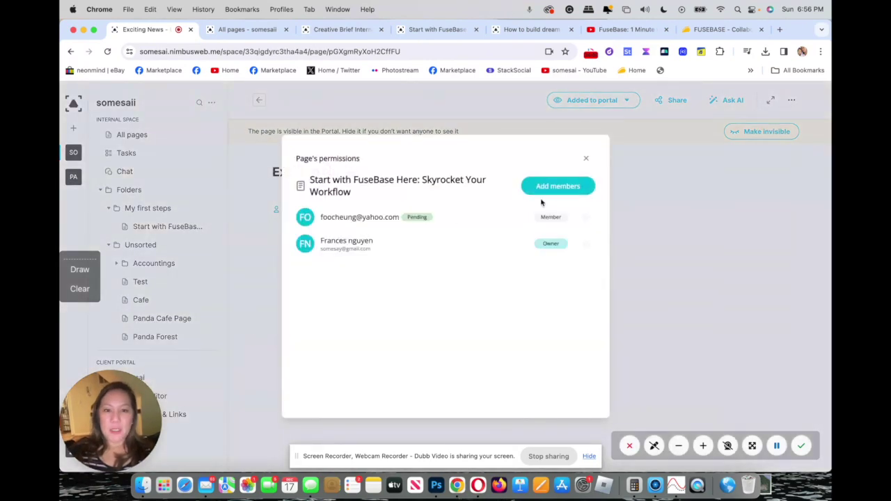
{"action": "left_click", "coordinate": [586, 159]}
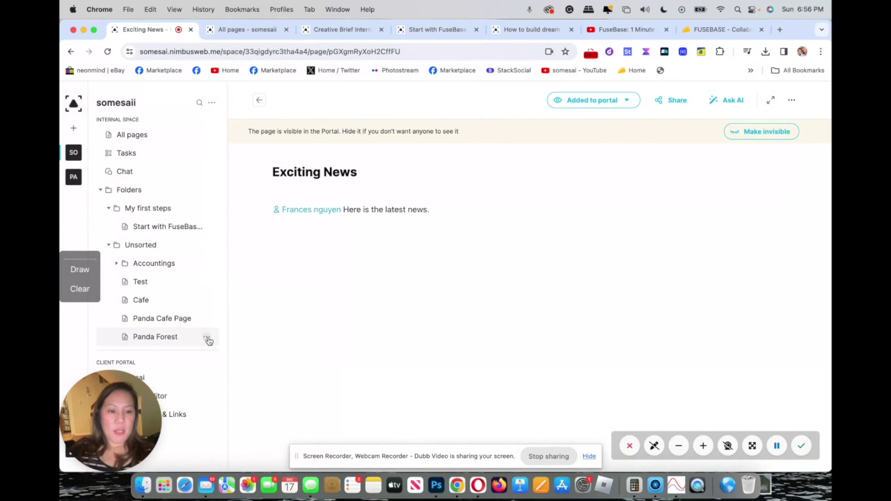
Duplicate the Panda Forest page and delete the copy
{"action": "left_click", "coordinate": [207, 339]}
{"action": "left_click", "coordinate": [229, 295]}
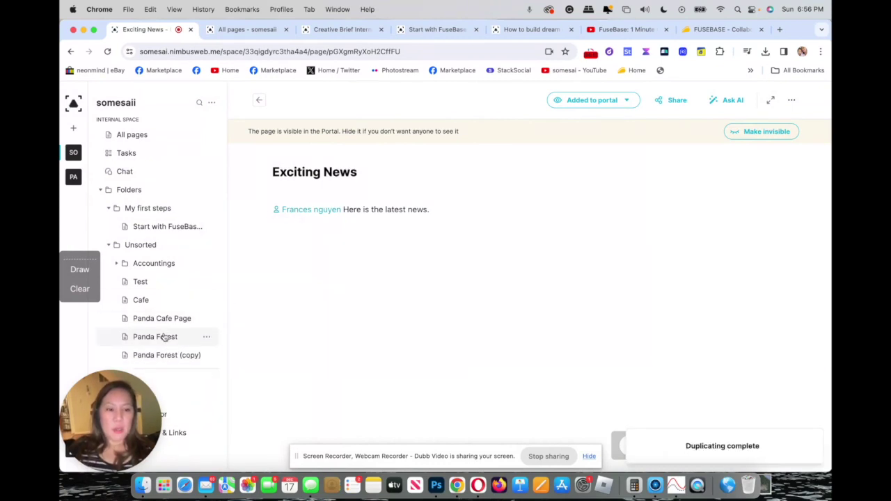
{"action": "left_click", "coordinate": [206, 355]}
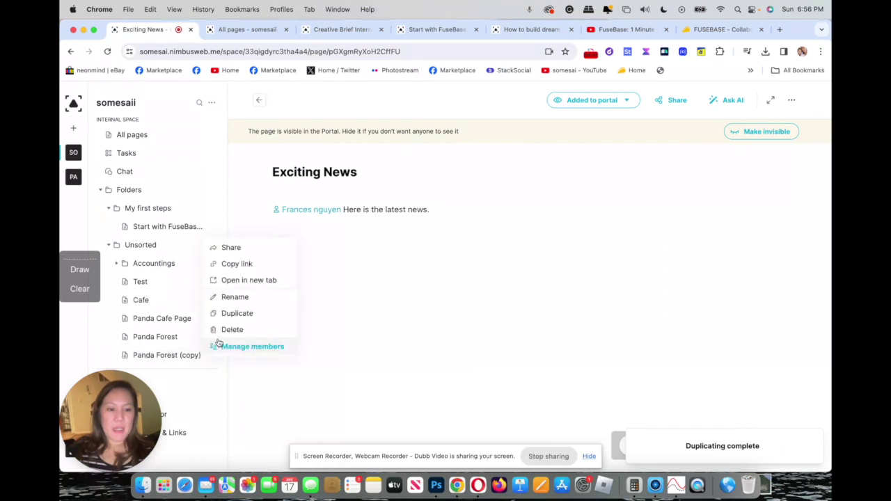
{"action": "left_click", "coordinate": [224, 330]}
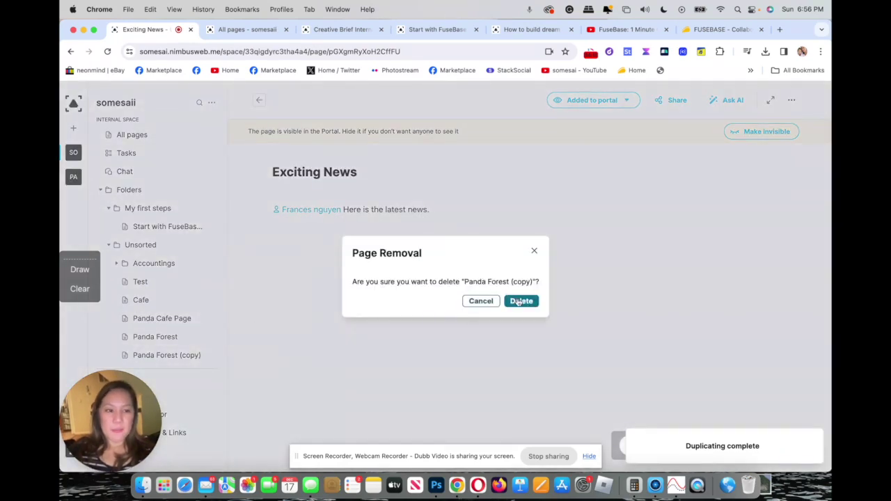
{"action": "left_click", "coordinate": [519, 301]}
View the General channel in the workspace chat
{"action": "left_click", "coordinate": [120, 172]}
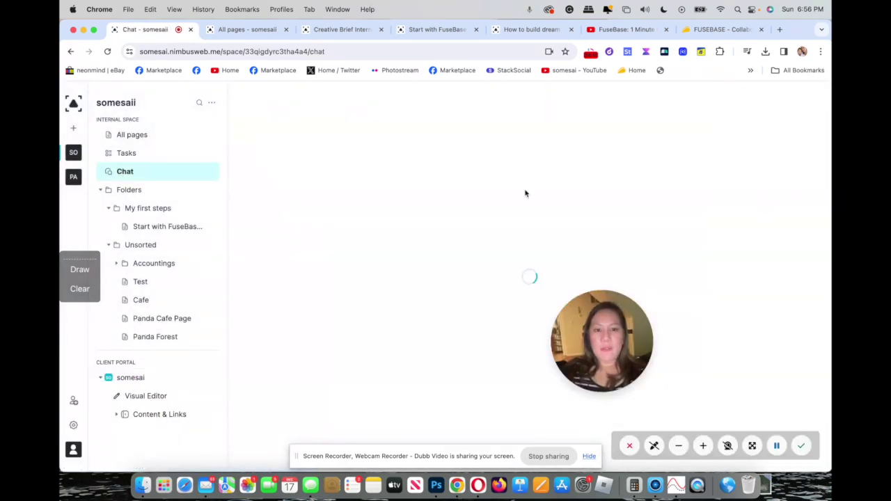
{"action": "left_click_drag", "start_coordinate": [603, 317], "coordinate": [764, 382]}
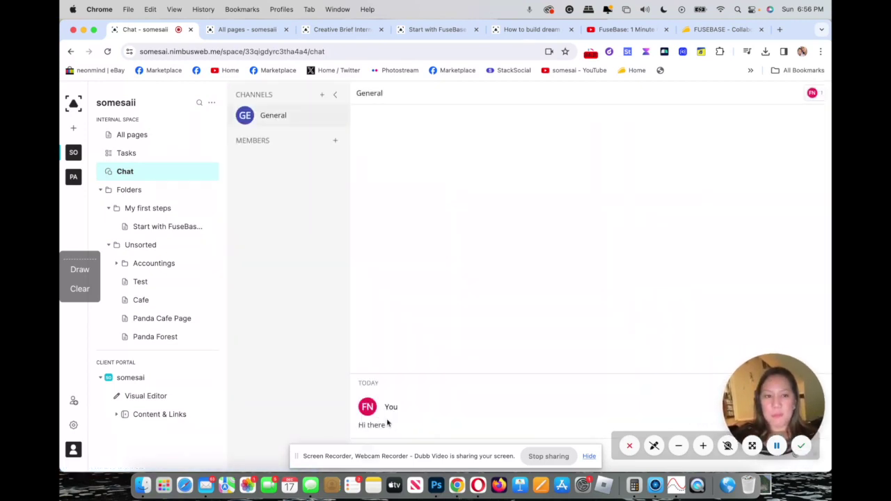
{"action": "key", "text": "super+a"}
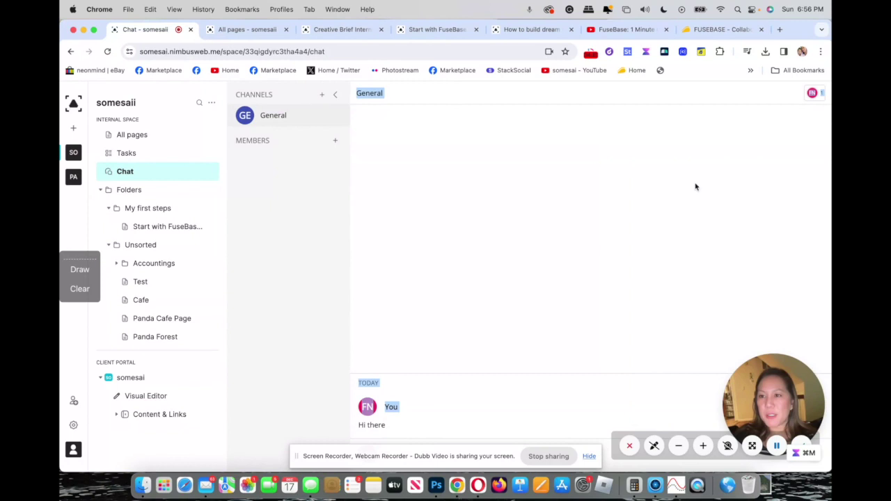
Create a subfolder named "Panda packages" in the My first steps folder
{"action": "left_click", "coordinate": [132, 210]}
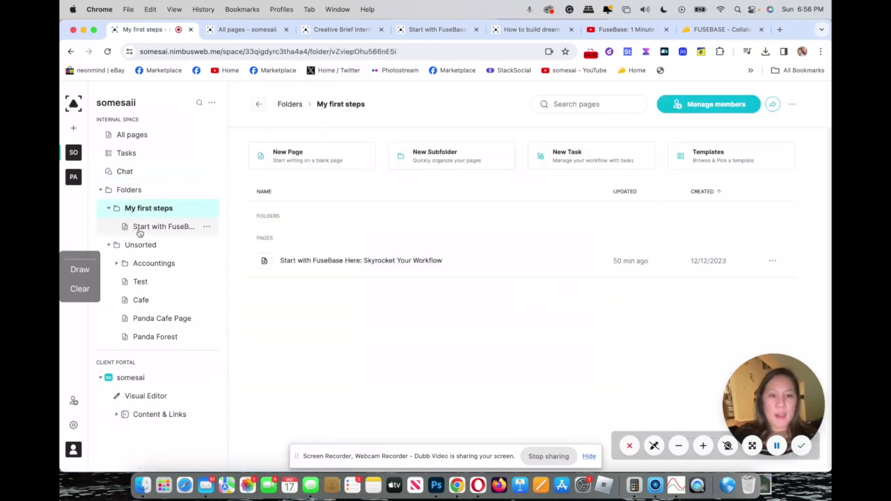
{"action": "left_click", "coordinate": [462, 156]}
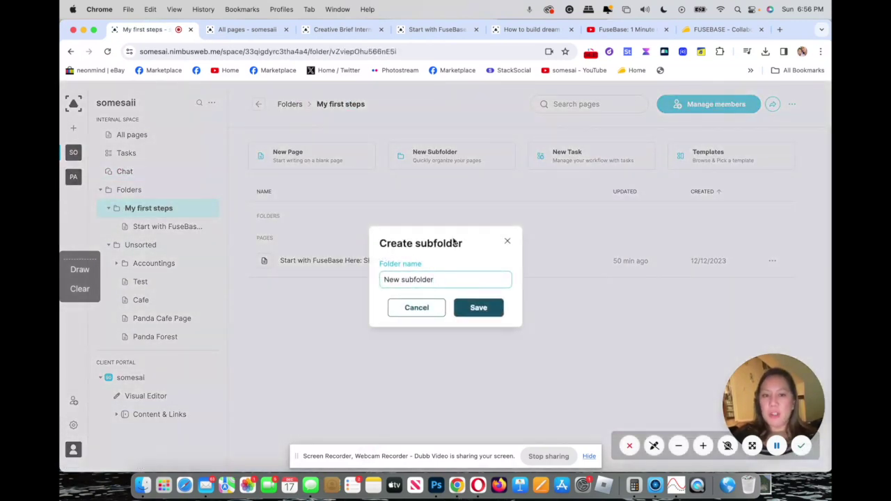
{"action": "left_click_drag", "start_coordinate": [445, 281], "coordinate": [370, 276]}
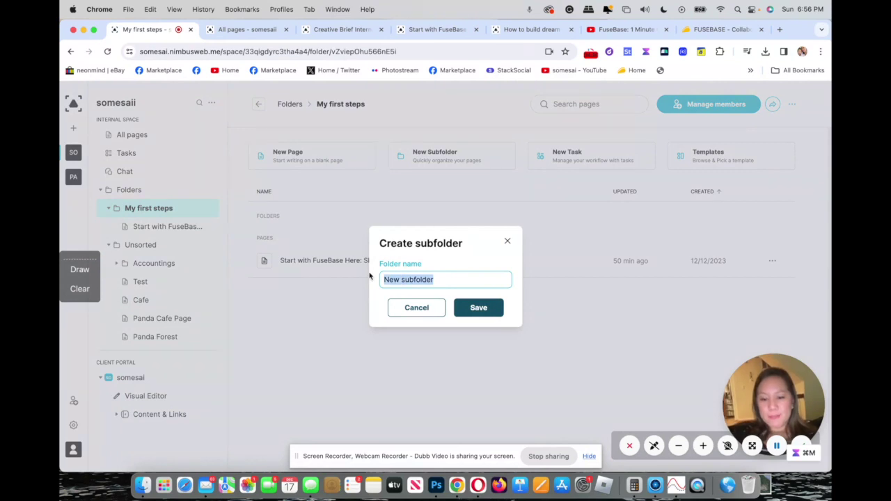
{"action": "type", "text": "Panda p"}
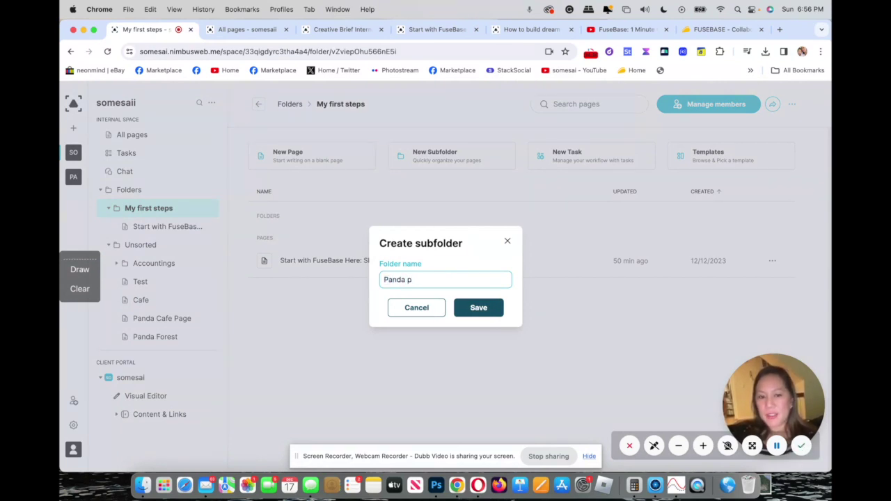
{"action": "type", "text": "ackages"}
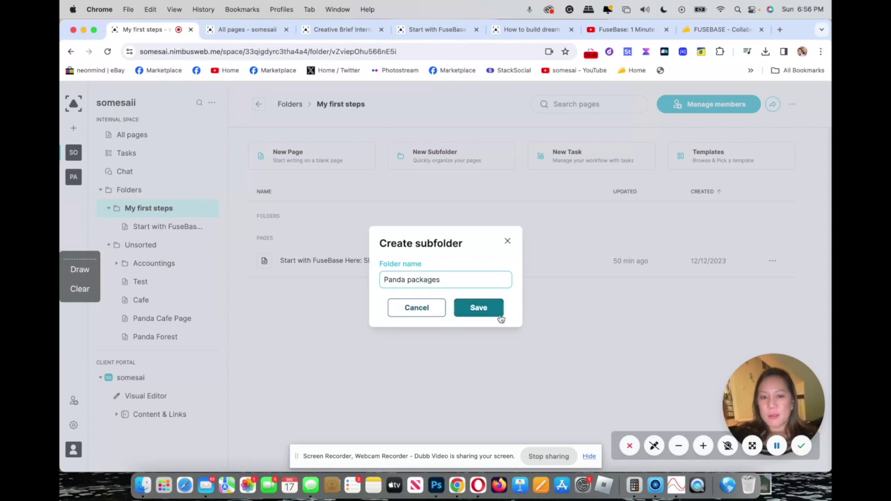
{"action": "left_click", "coordinate": [498, 314]}
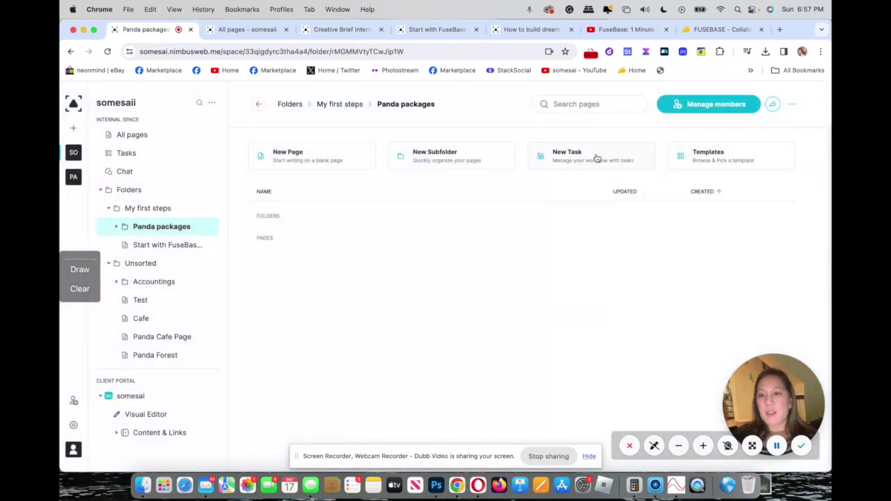
Create a new task page in the Panda packages subfolder and return to the My first steps folder
{"action": "left_click", "coordinate": [595, 156]}
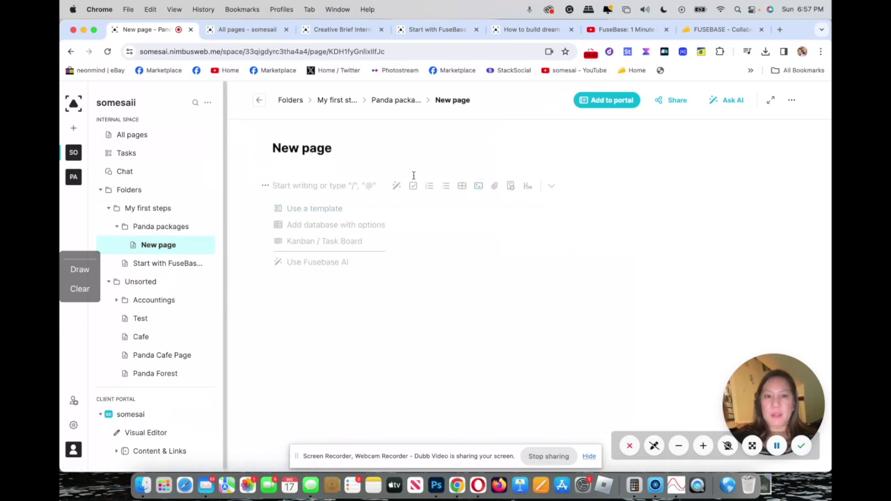
{"action": "left_click", "coordinate": [402, 101]}
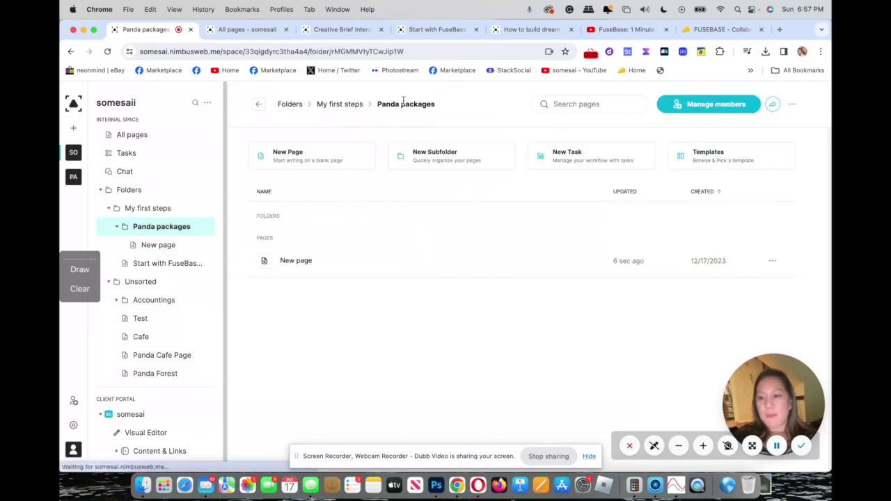
{"action": "left_click", "coordinate": [349, 105]}
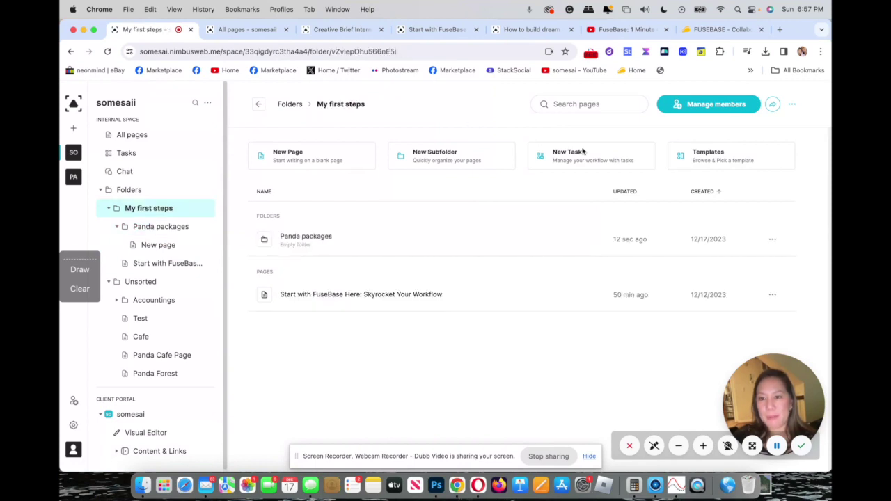
Save the Business Proposal template from the templates gallery to the somesaii workspace and open the saved page
{"action": "left_click", "coordinate": [721, 162]}
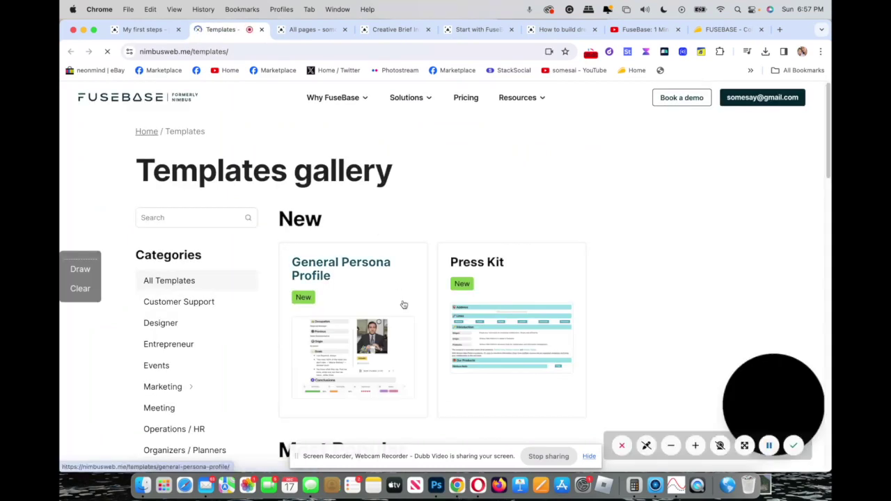
{"action": "scroll", "coordinate": [403, 305], "scroll_direction": "down", "scroll_amount": 10}
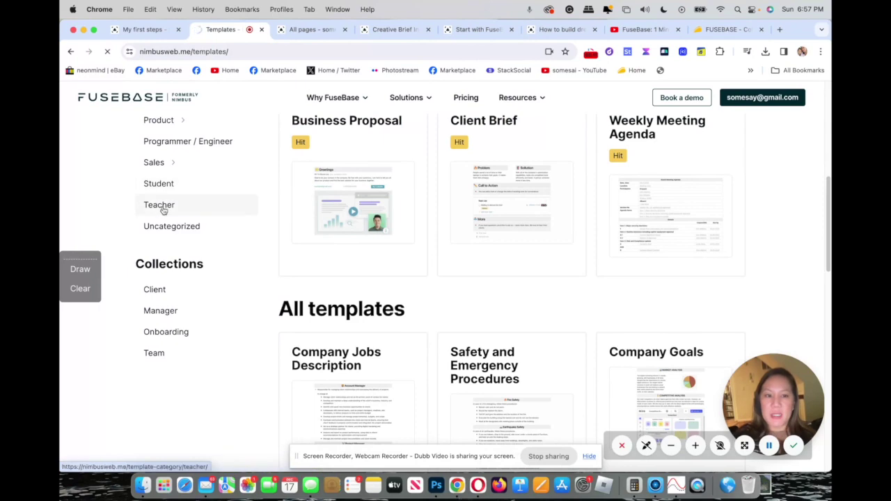
{"action": "left_click", "coordinate": [380, 208]}
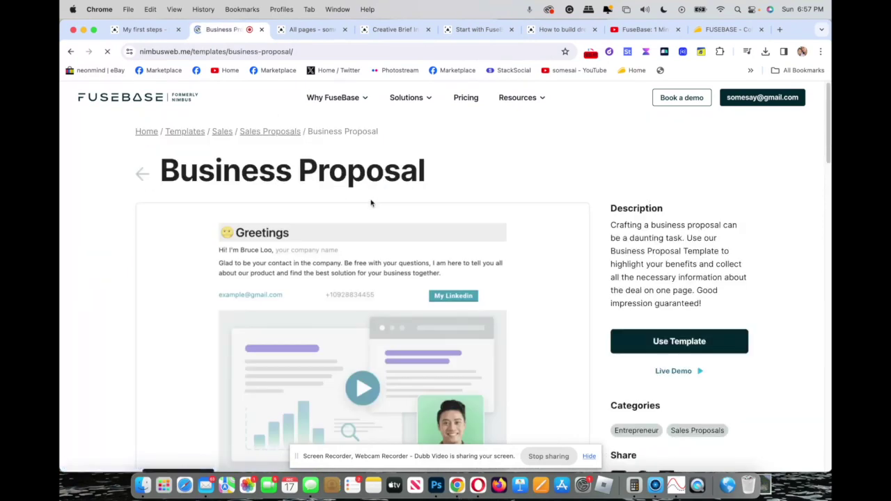
{"action": "left_click", "coordinate": [657, 341]}
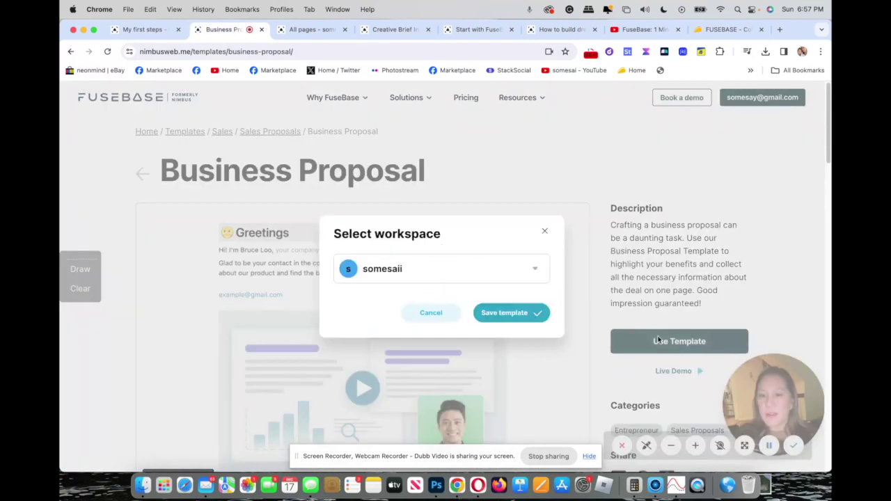
{"action": "left_click", "coordinate": [501, 317]}
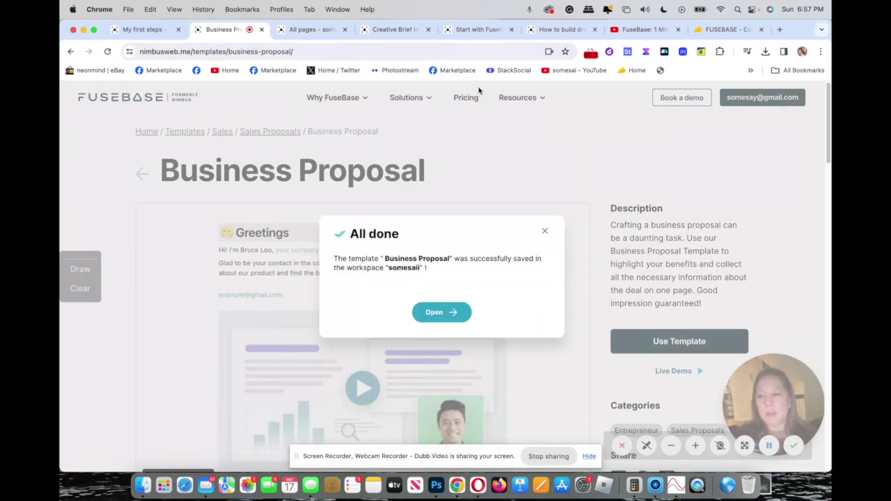
{"action": "left_click", "coordinate": [441, 311]}
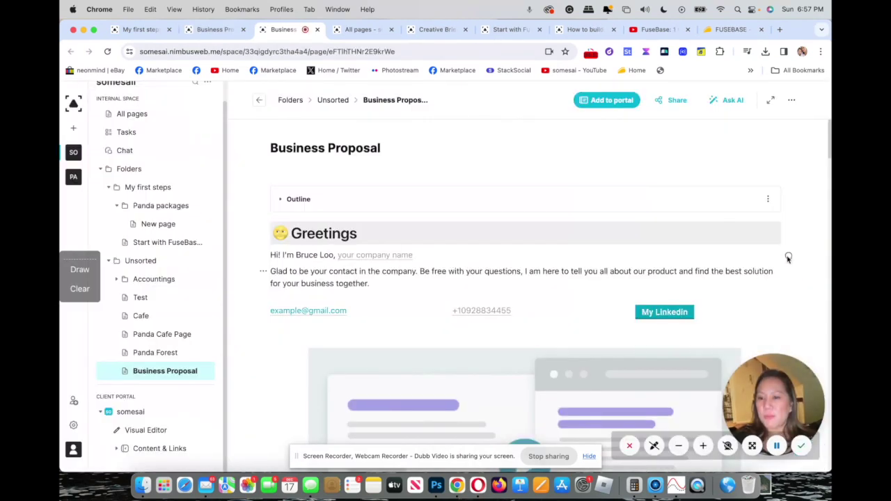
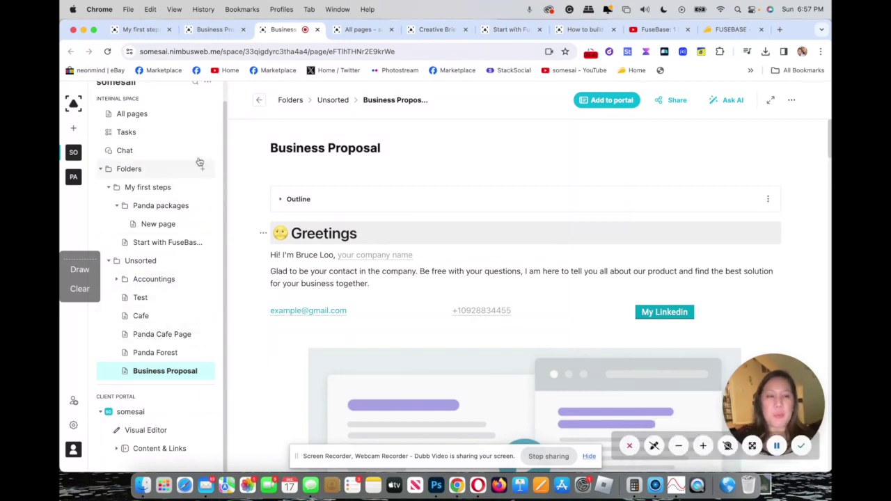
Open the workspace tasks and rename the Exciting News page's task list as "Social Media"
{"action": "left_click", "coordinate": [146, 135]}
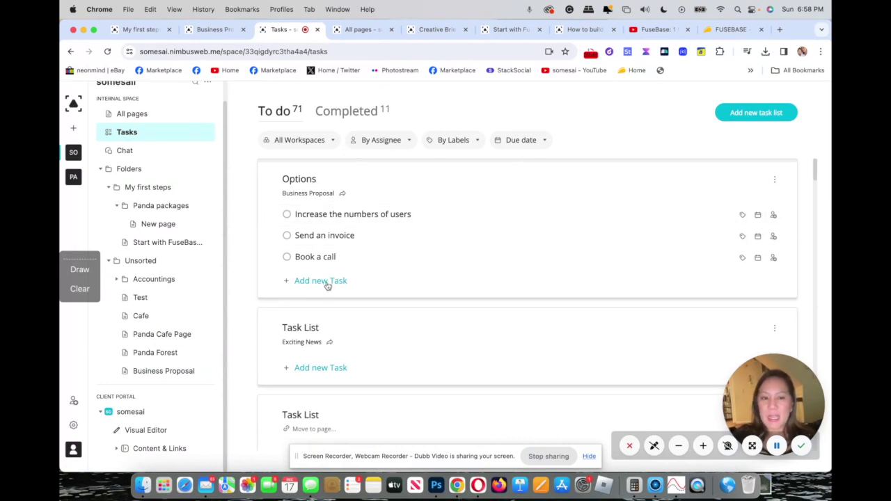
{"action": "left_click", "coordinate": [324, 331]}
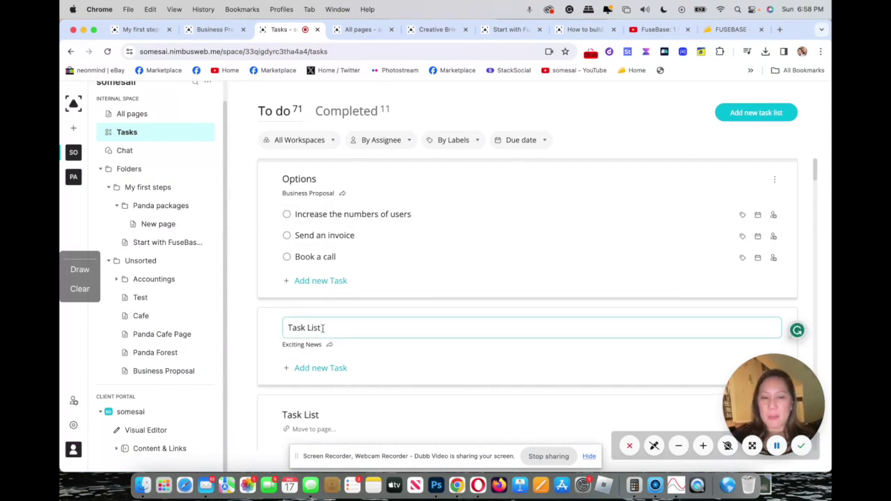
{"action": "left_click_drag", "start_coordinate": [322, 328], "coordinate": [277, 330]}
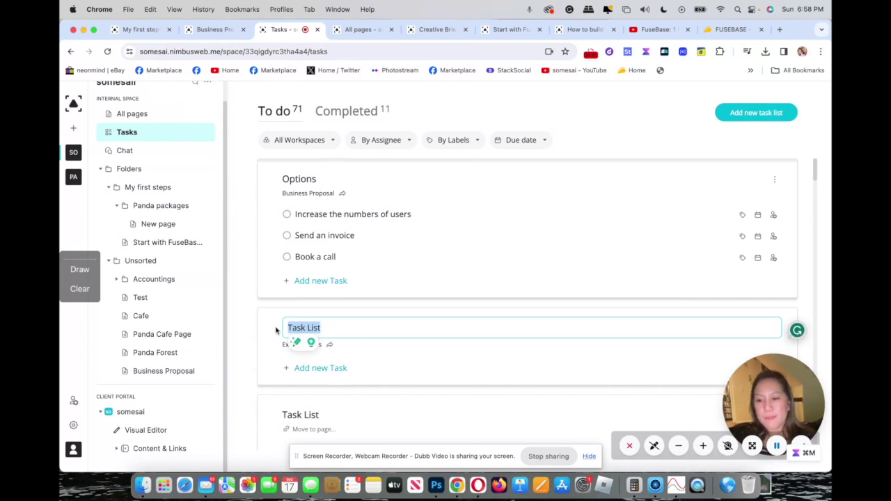
{"action": "type", "text": "Soci"}
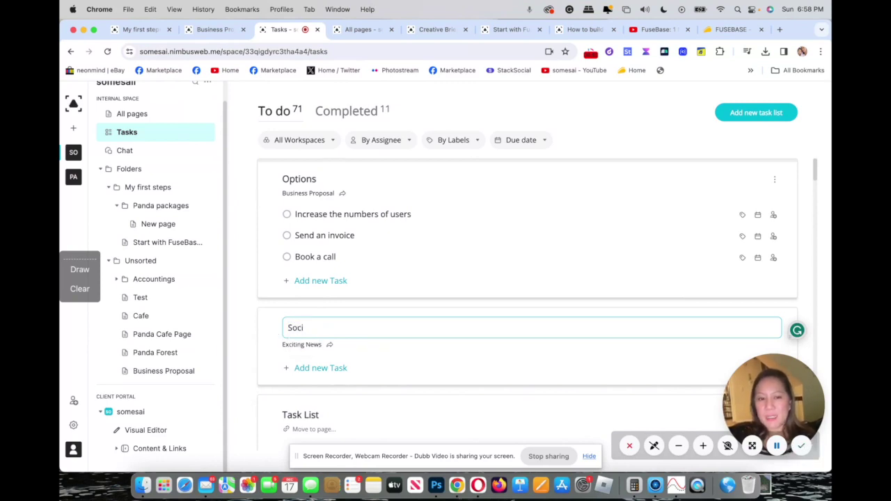
{"action": "type", "text": "al Media"}
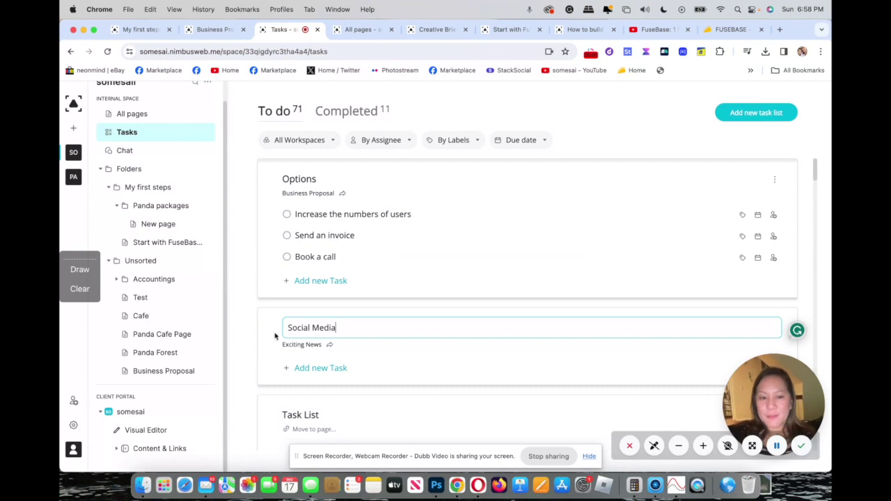
Add the tasks "Post announcement" and "Post panda banner" to the Exciting News page's Social Media task list
{"action": "left_click", "coordinate": [306, 370]}
{"action": "type", "text": "Post announcement"}
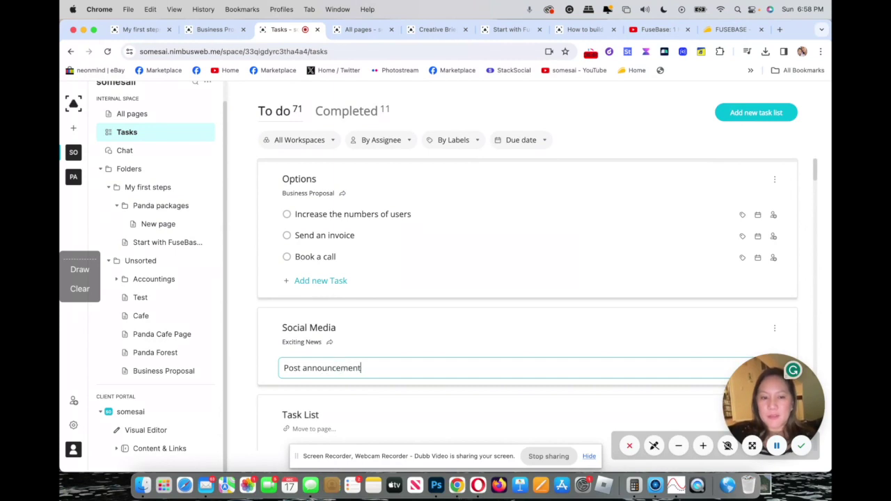
{"action": "key", "text": "Return"}
{"action": "type", "text": "Post"}
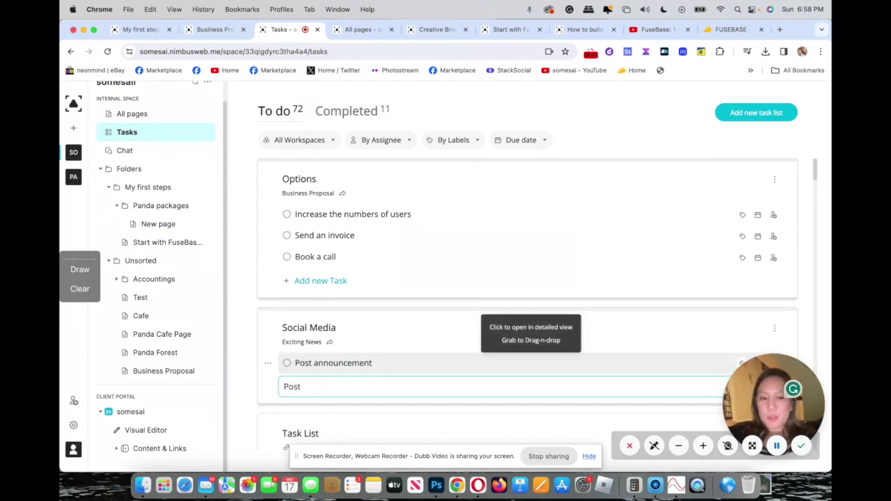
{"action": "type", "text": " panda b"}
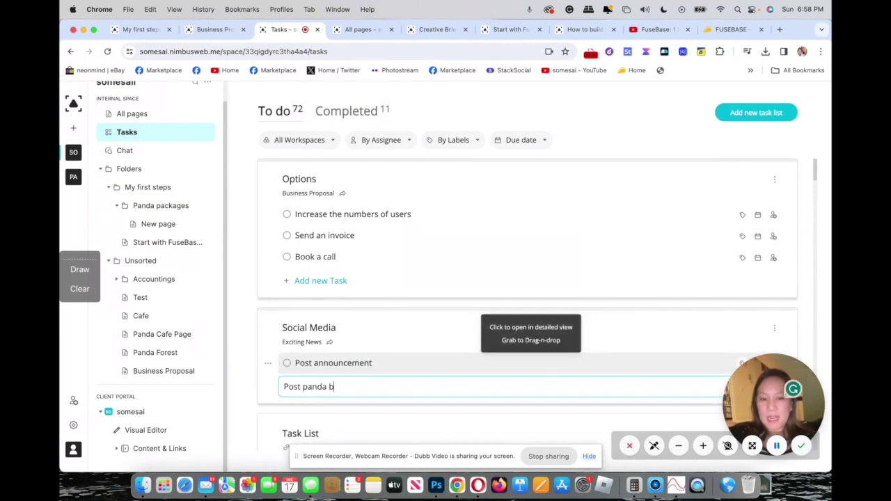
{"action": "type", "text": "anner"}
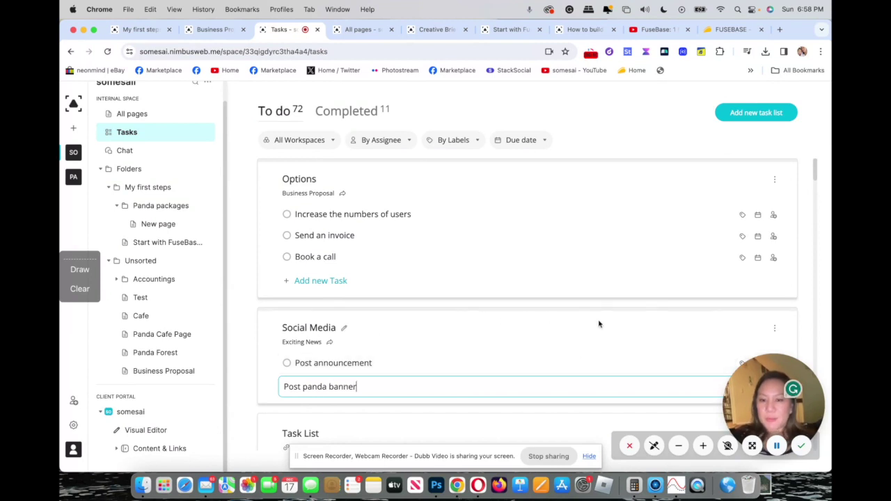
{"action": "key", "text": "Return"}
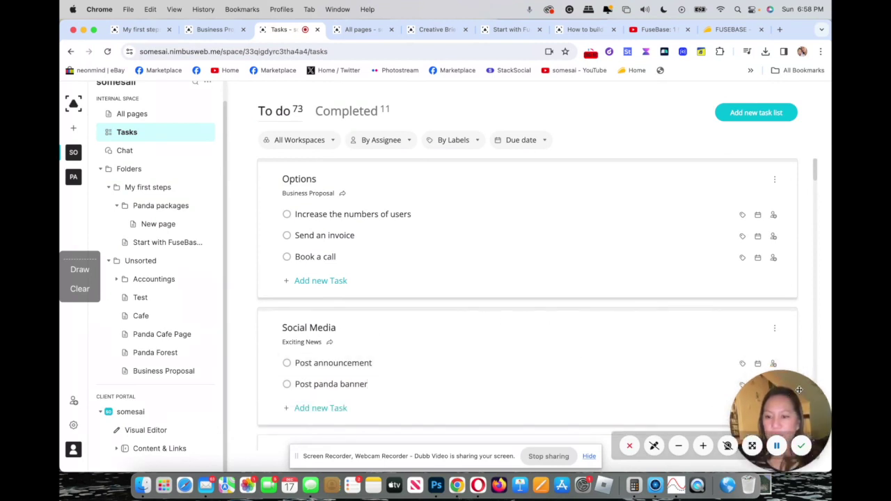
Label the Post announcement task with "brief" and a new label "social"
{"action": "left_click_drag", "start_coordinate": [768, 365], "coordinate": [672, 381]}
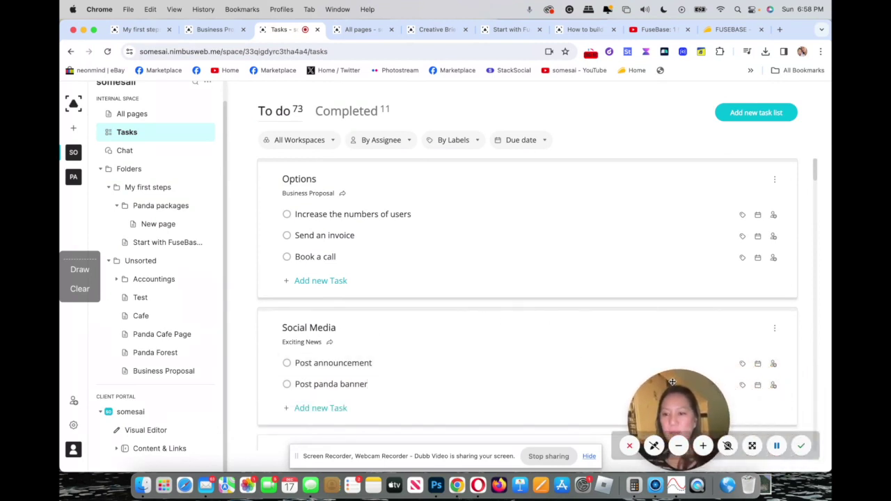
{"action": "left_click", "coordinate": [742, 364]}
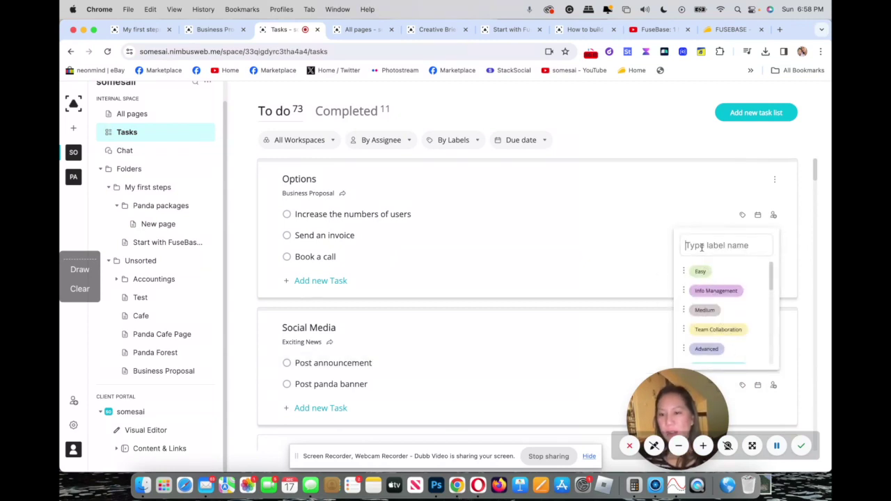
{"action": "type", "text": "social"}
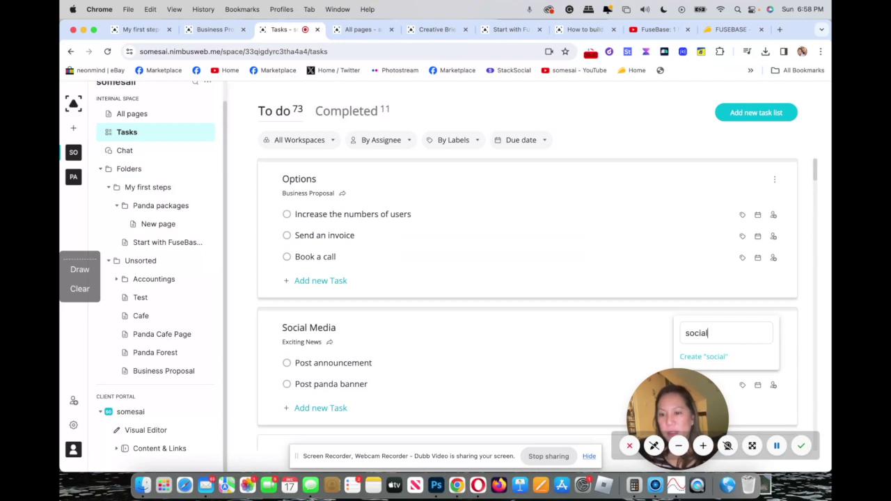
{"action": "key", "text": "Return"}
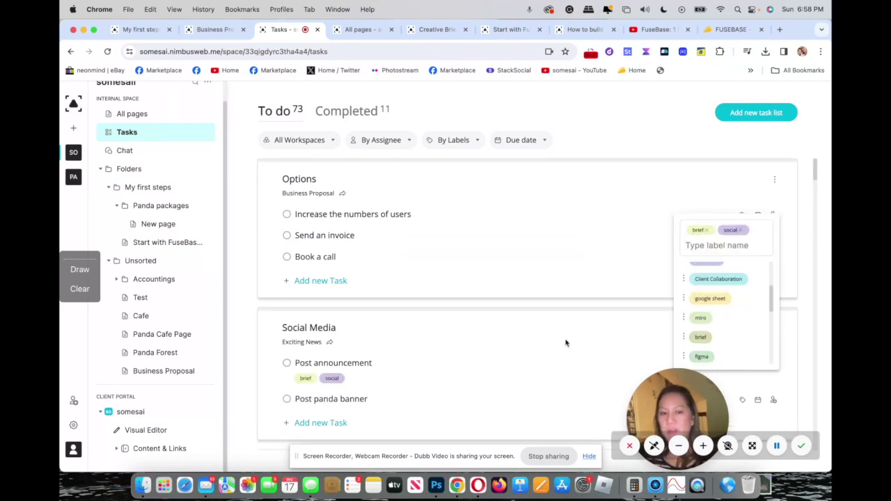
{"action": "left_click", "coordinate": [565, 342]}
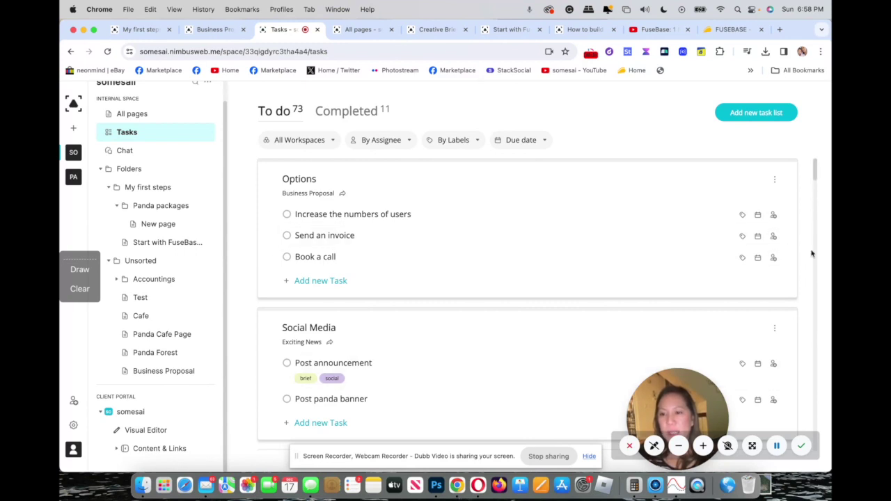
{"action": "scroll", "coordinate": [815, 183], "scroll_direction": "down", "scroll_amount": 3}
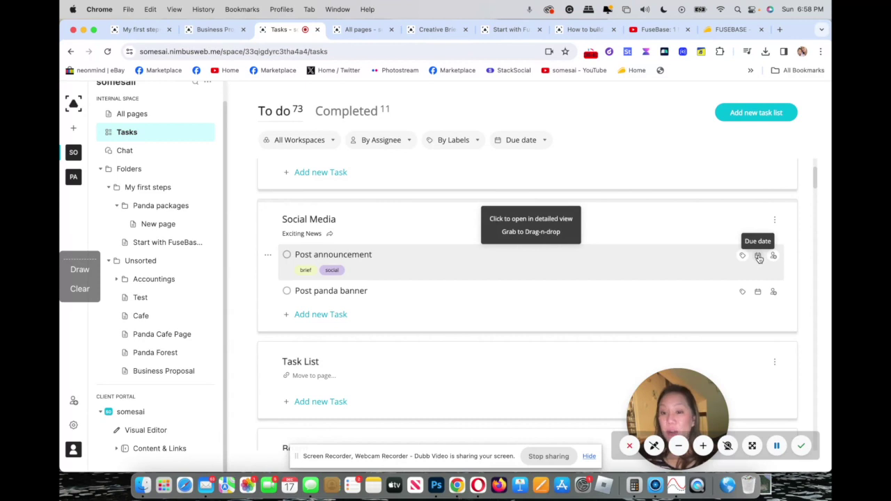
{"action": "left_click", "coordinate": [758, 257]}
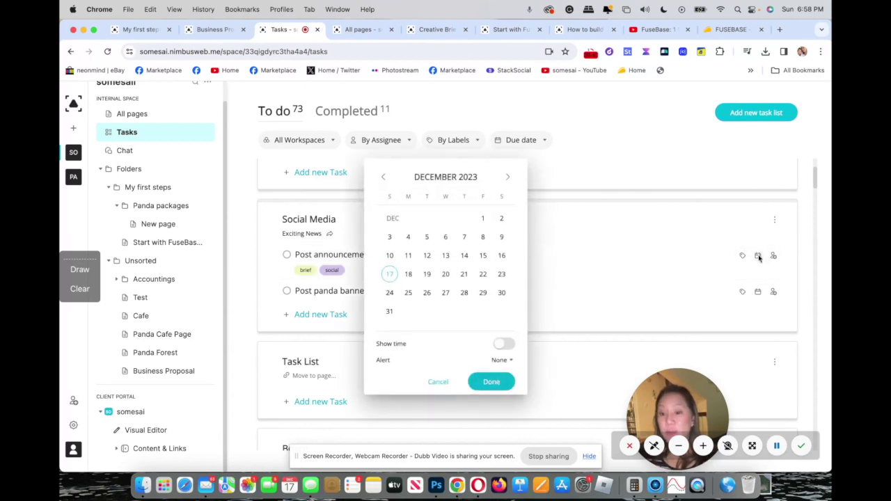
{"action": "left_click", "coordinate": [444, 274]}
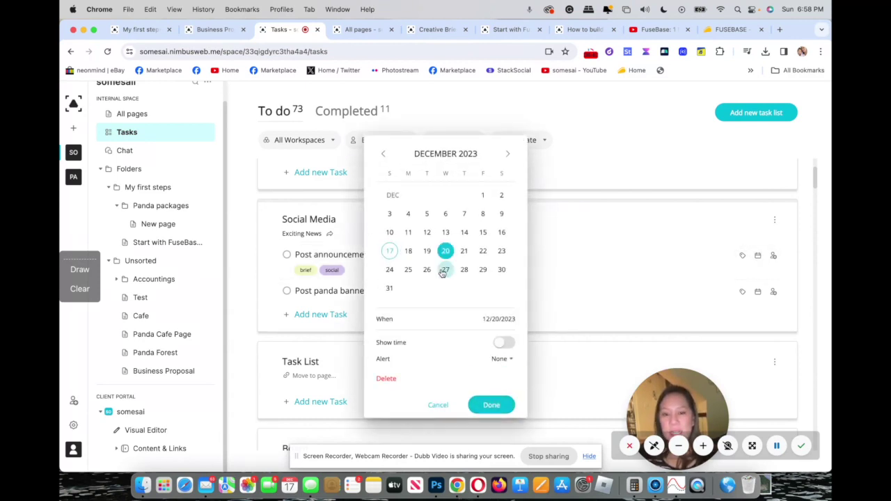
{"action": "left_click", "coordinate": [507, 342]}
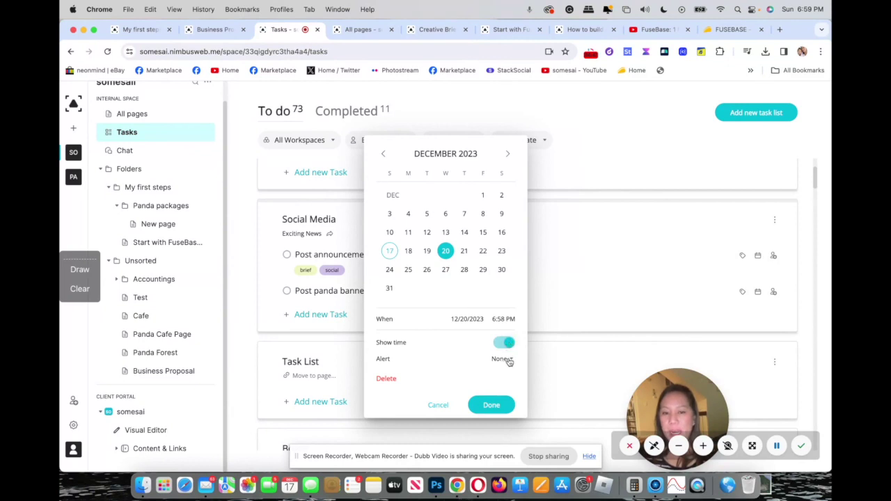
{"action": "left_click", "coordinate": [504, 360]}
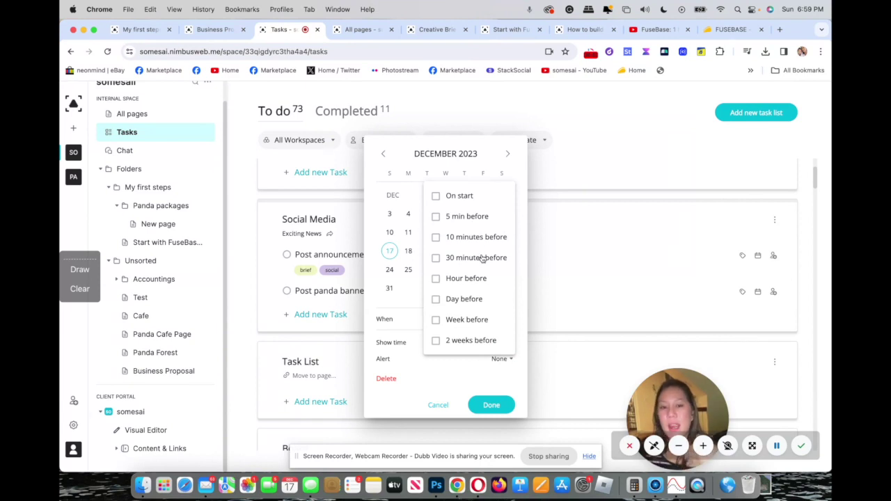
{"action": "left_click", "coordinate": [444, 405]}
{"action": "left_click", "coordinate": [438, 405]}
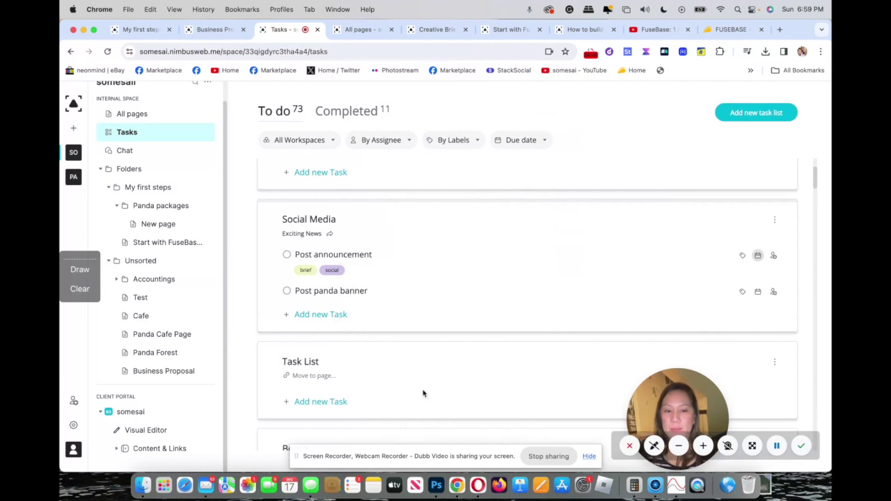
Convert the Business Proposal page's Options task list to a board
{"action": "left_click_drag", "start_coordinate": [423, 394], "coordinate": [299, 209]}
{"action": "left_click", "coordinate": [774, 179]}
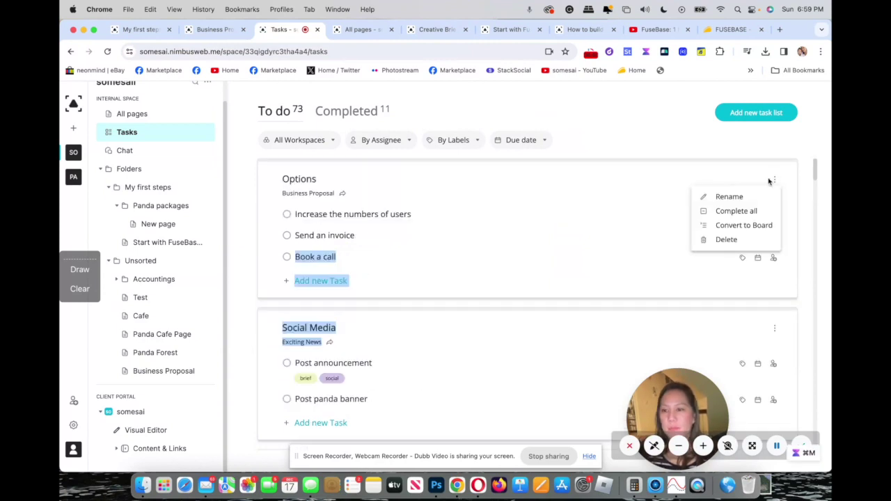
{"action": "left_click", "coordinate": [744, 225]}
Rename the Cafe page's board as "Social Media" in the workspace tasks
{"action": "scroll", "coordinate": [813, 217], "scroll_direction": "down", "scroll_amount": 1}
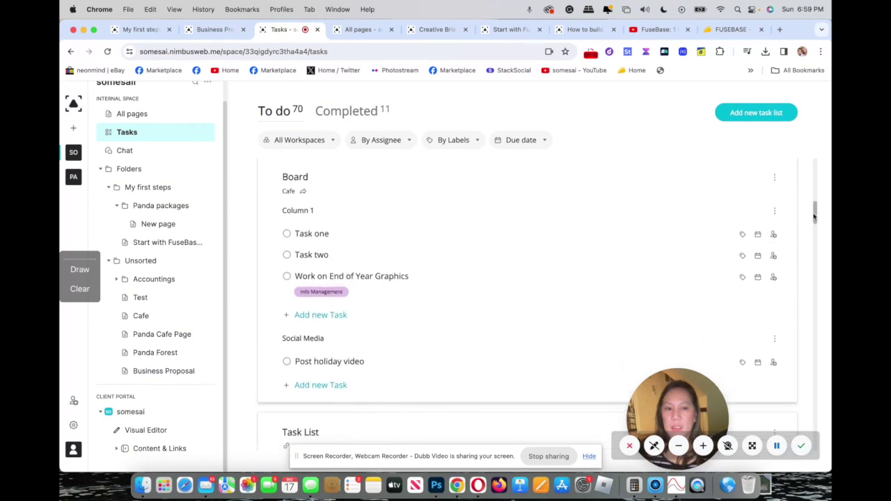
{"action": "left_click", "coordinate": [773, 177]}
{"action": "left_click", "coordinate": [755, 195]}
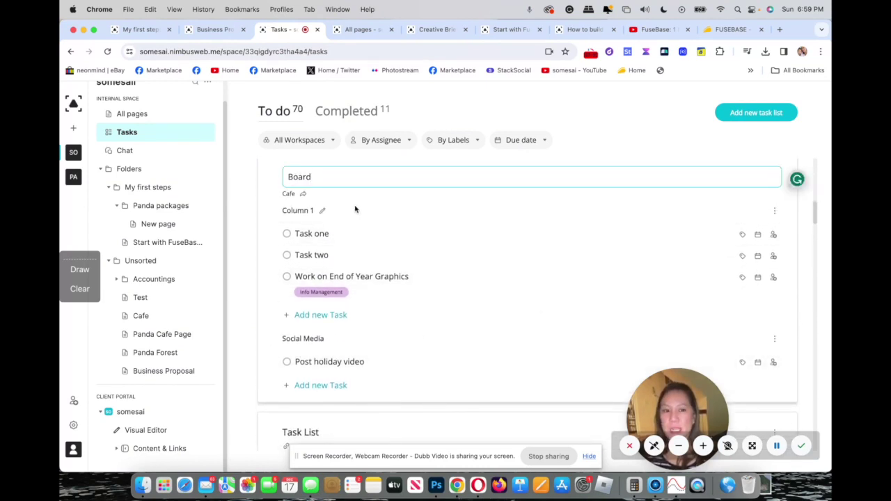
{"action": "left_click_drag", "start_coordinate": [313, 177], "coordinate": [281, 175]}
{"action": "type", "text": "Social Media"}
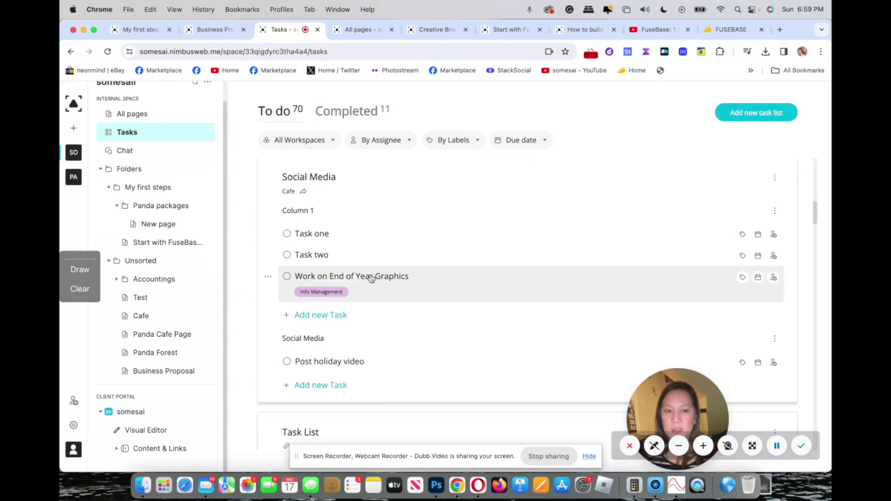
Open the details of the Work on End of Year Graphics task and add a task "Web" to Column 1
{"action": "left_click", "coordinate": [372, 276]}
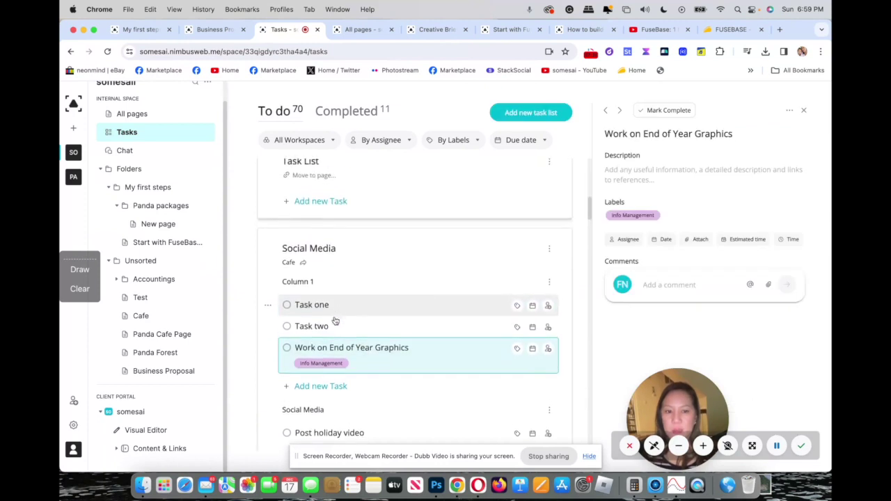
{"action": "left_click", "coordinate": [331, 386]}
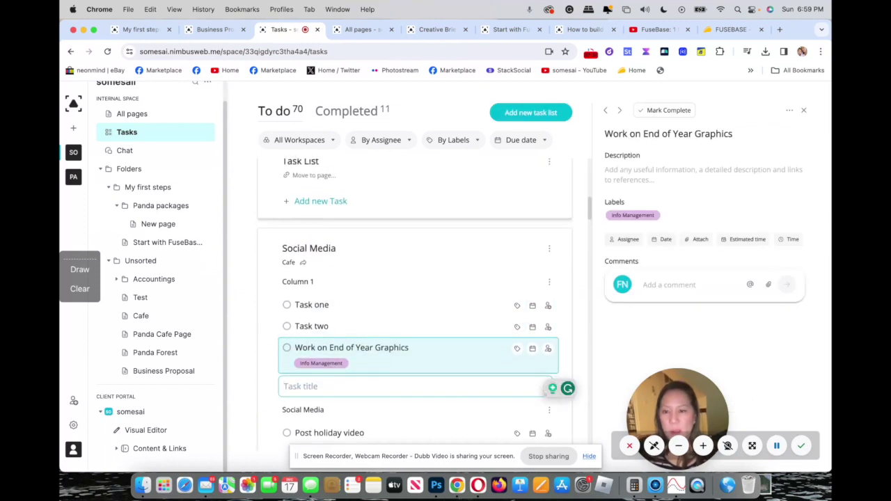
{"action": "type", "text": "Web"}
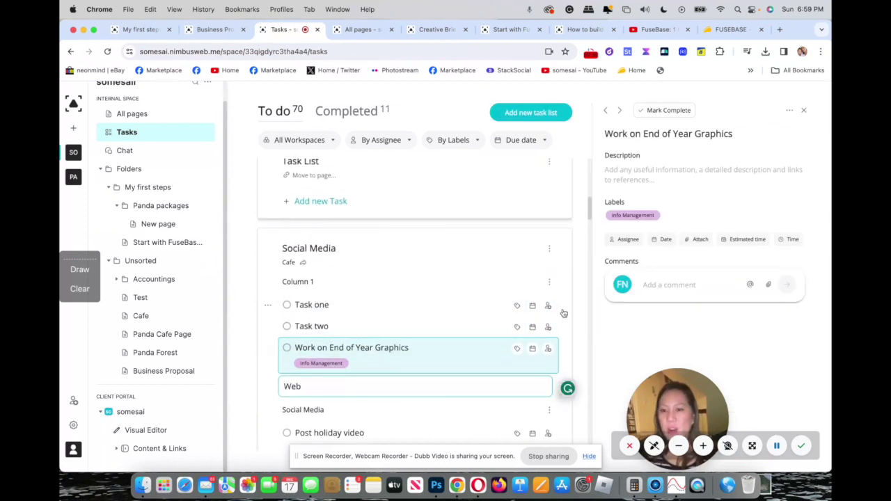
{"action": "key", "text": "Return"}
Write the comment "Please review by Monday" on the Work on End of Year Graphics task and mark the task complete
{"action": "left_click", "coordinate": [643, 285]}
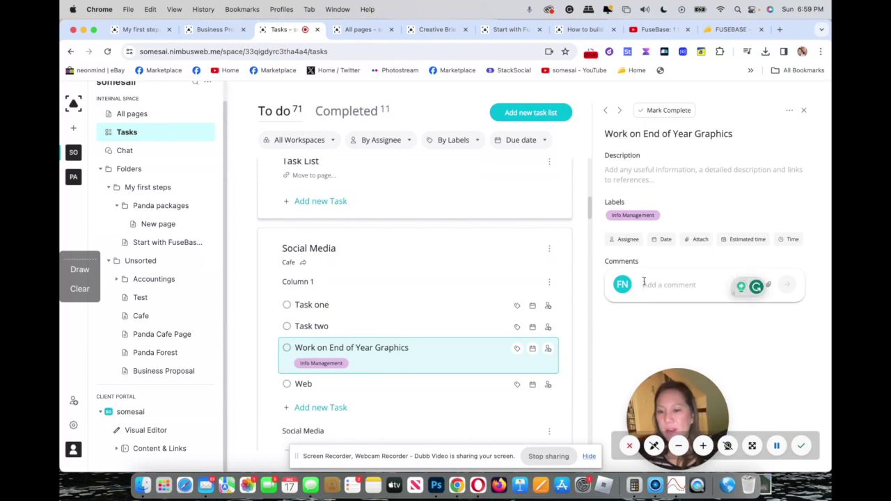
{"action": "type", "text": "Please review by Monday"}
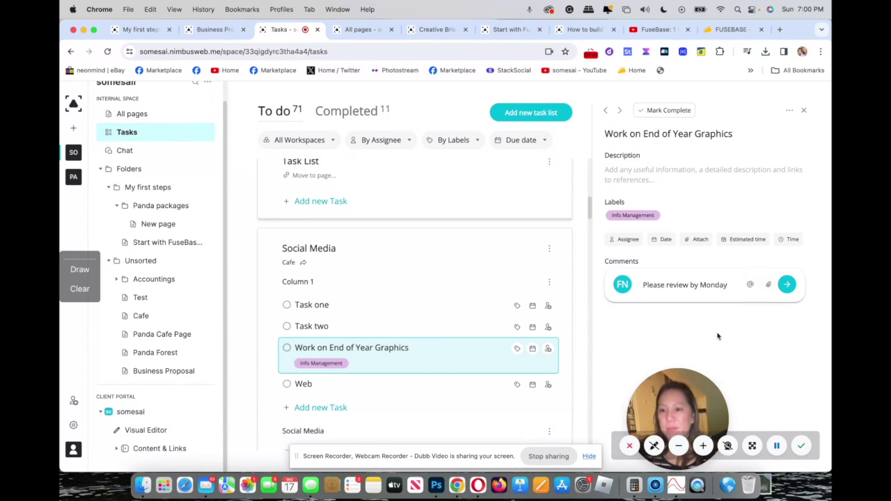
{"action": "left_click", "coordinate": [667, 110]}
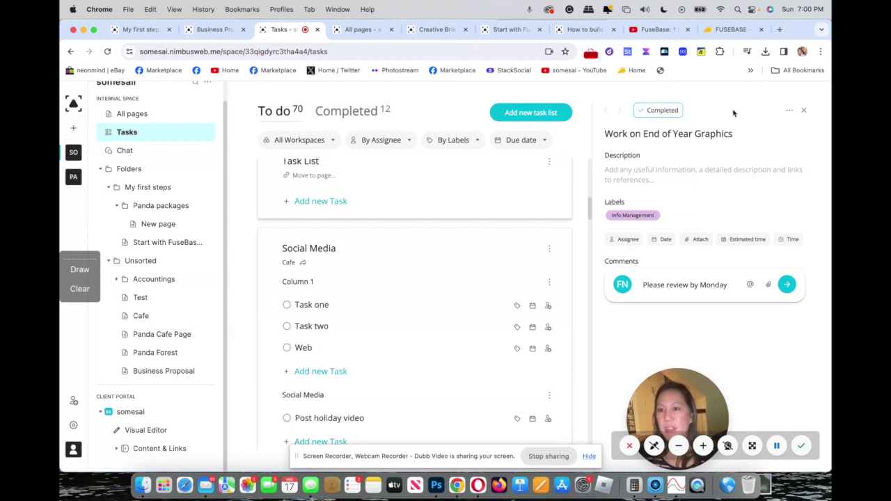
{"action": "left_click", "coordinate": [789, 113]}
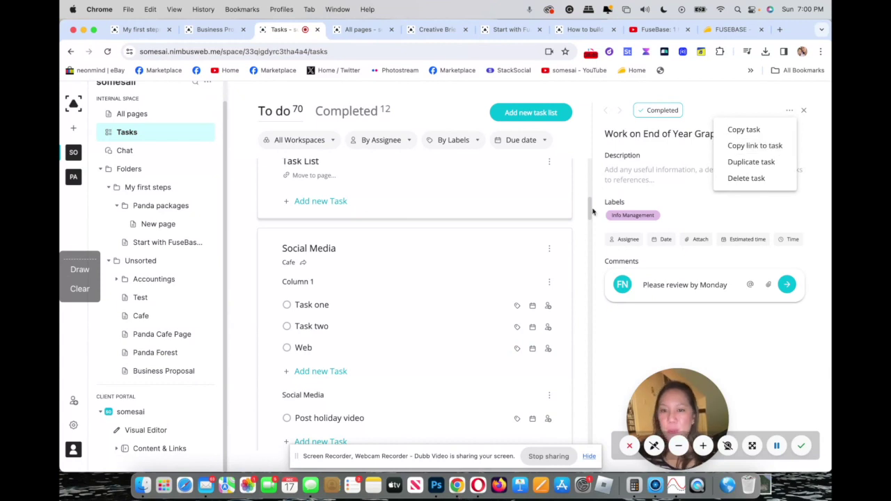
{"action": "left_click", "coordinate": [506, 277]}
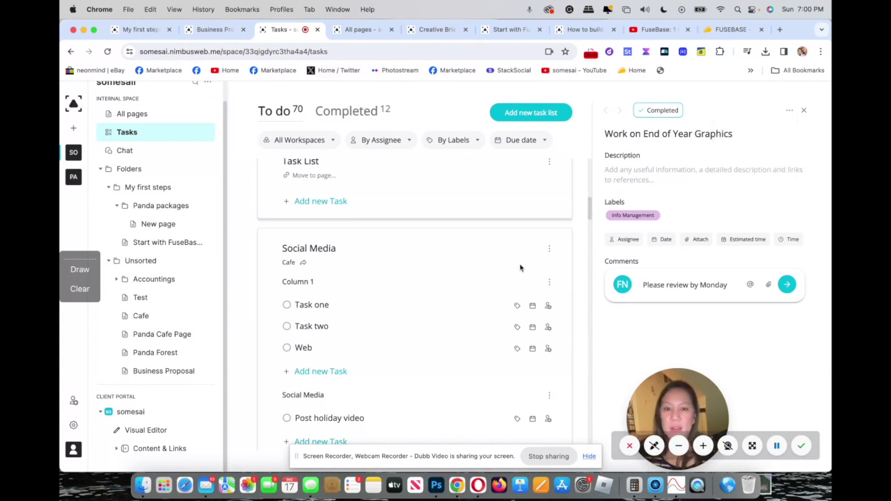
Find the Kanban Board page's board in the task overview and open its source page
{"action": "left_click_drag", "start_coordinate": [520, 267], "coordinate": [521, 184]}
{"action": "left_click_drag", "start_coordinate": [590, 209], "coordinate": [622, 375]}
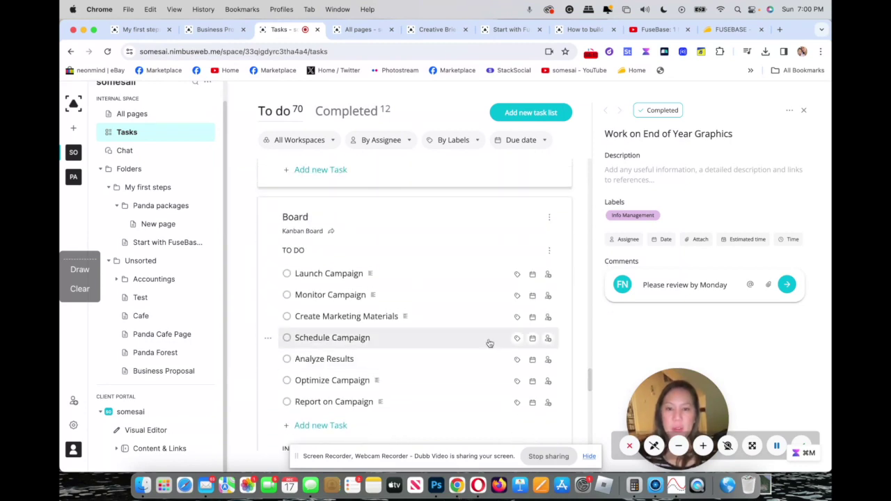
{"action": "left_click", "coordinate": [331, 232]}
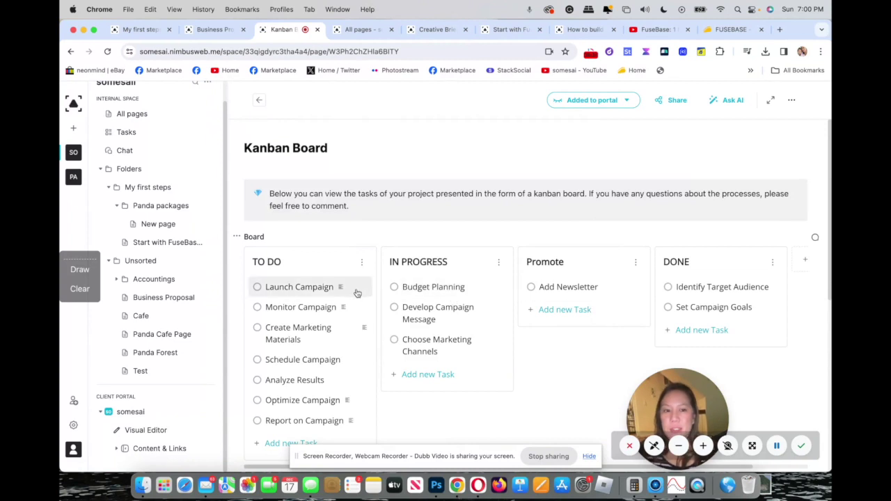
Rename the DONE column of the Kanban Board page as "Share" and move it ahead of the Promote column
{"action": "left_click", "coordinate": [693, 264]}
{"action": "left_click_drag", "start_coordinate": [692, 262], "coordinate": [664, 261]}
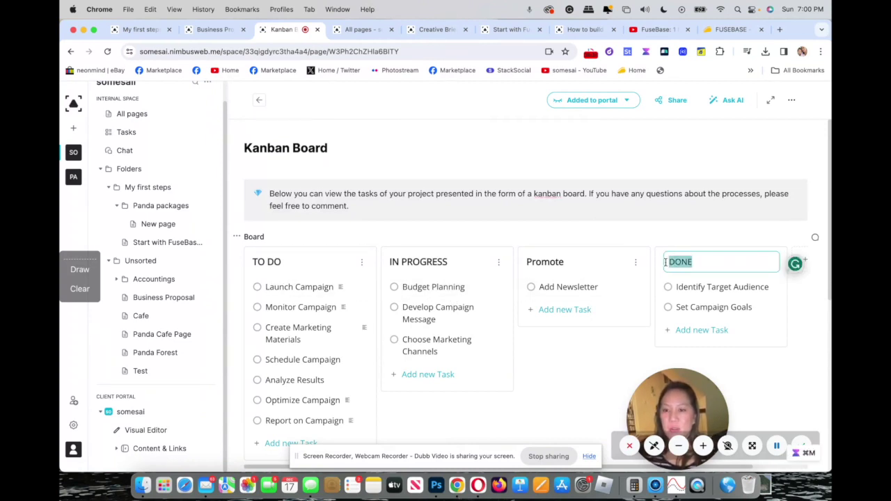
{"action": "type", "text": "P"}
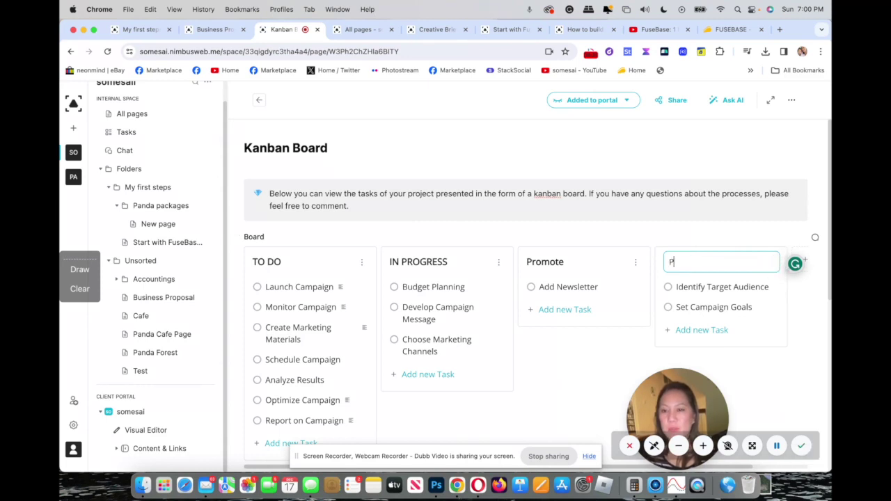
{"action": "key", "text": "BackSpace"}
{"action": "type", "text": "Share"}
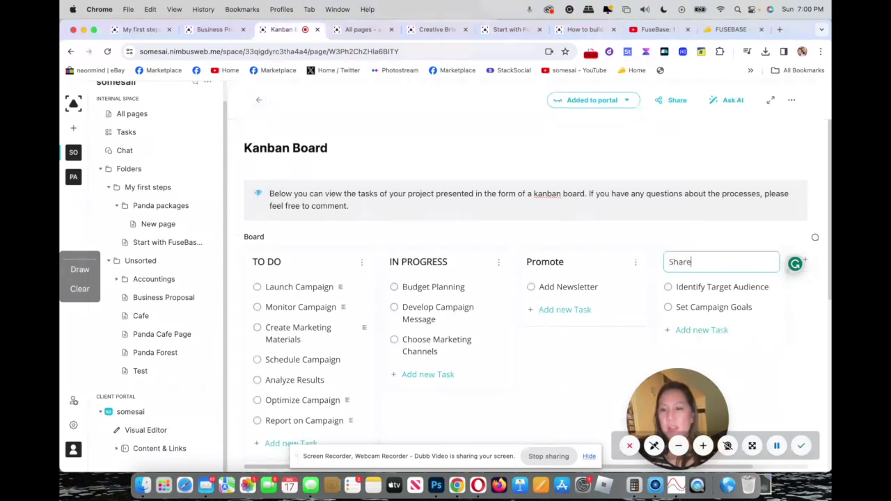
{"action": "key", "text": "Return"}
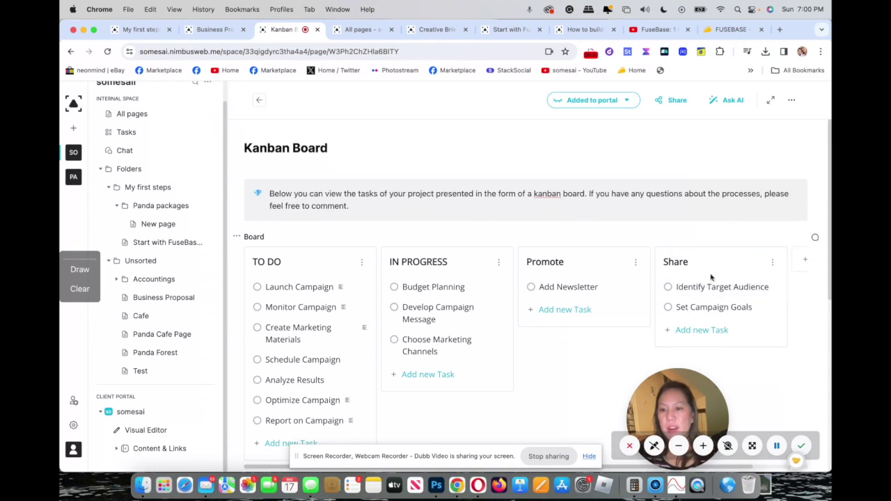
{"action": "left_click_drag", "start_coordinate": [724, 263], "coordinate": [586, 256]}
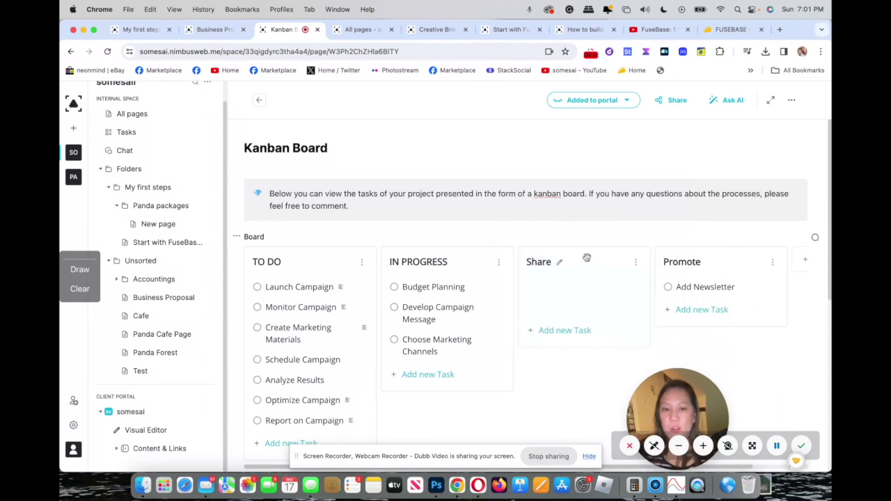
Mark Monitor Campaign, Schedule Campaign and Analyze Results complete, and add a column beside Task List on the page's second board
{"action": "left_click", "coordinate": [257, 307]}
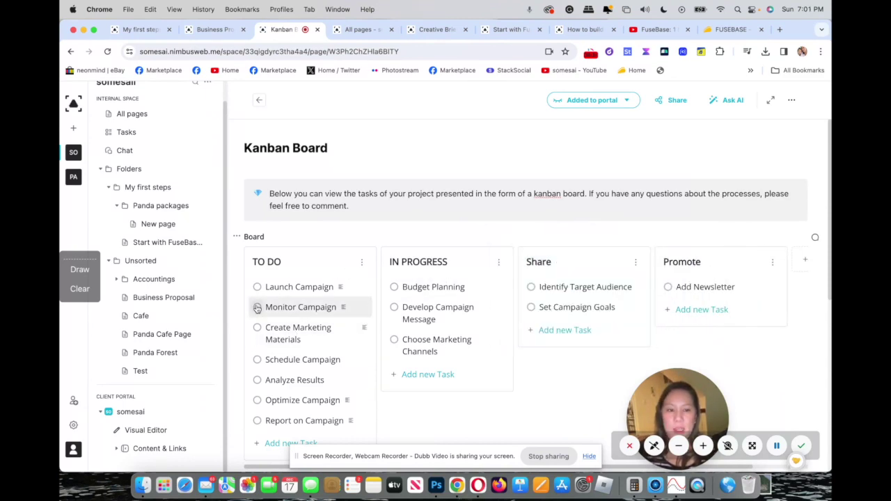
{"action": "left_click", "coordinate": [257, 359]}
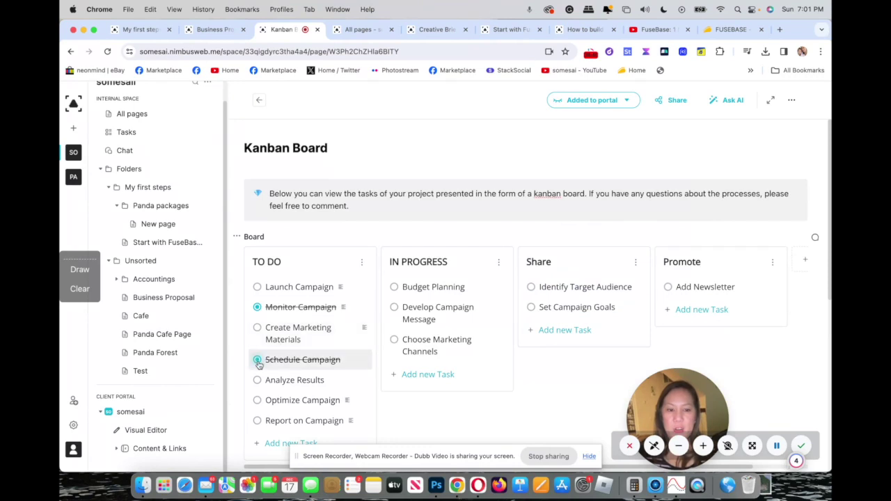
{"action": "left_click", "coordinate": [257, 380]}
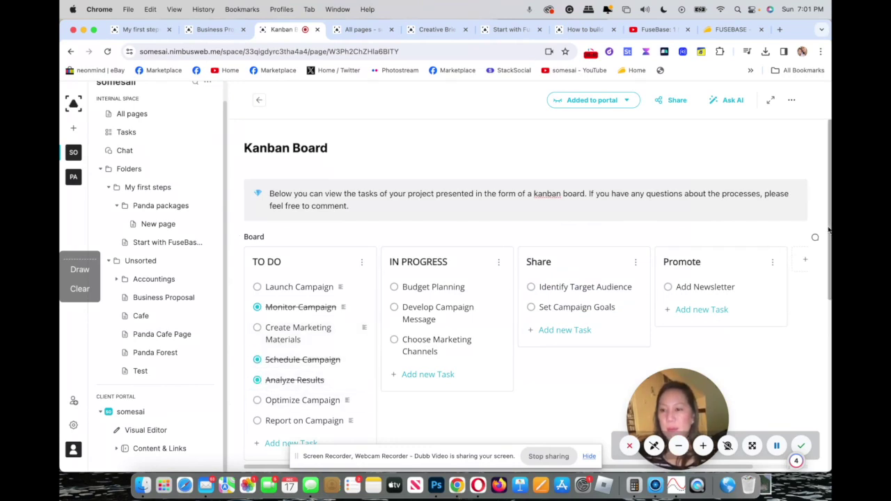
{"action": "left_click_drag", "start_coordinate": [830, 229], "coordinate": [829, 400]}
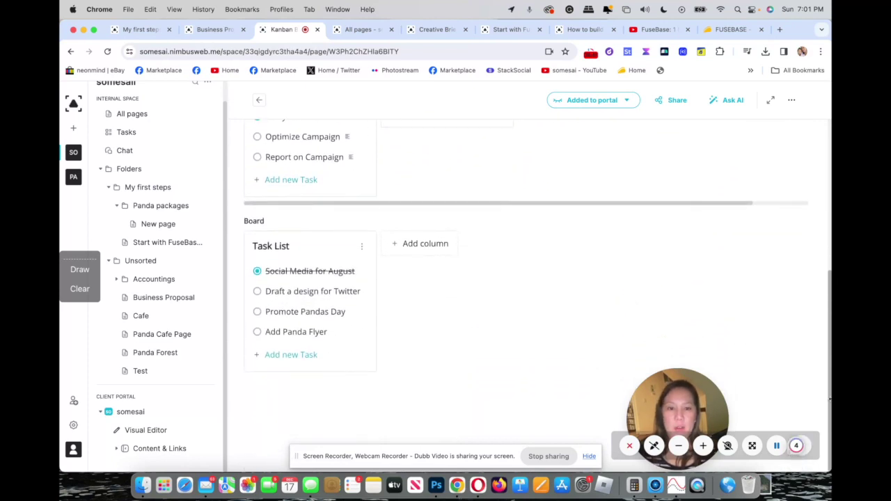
{"action": "left_click", "coordinate": [396, 247]}
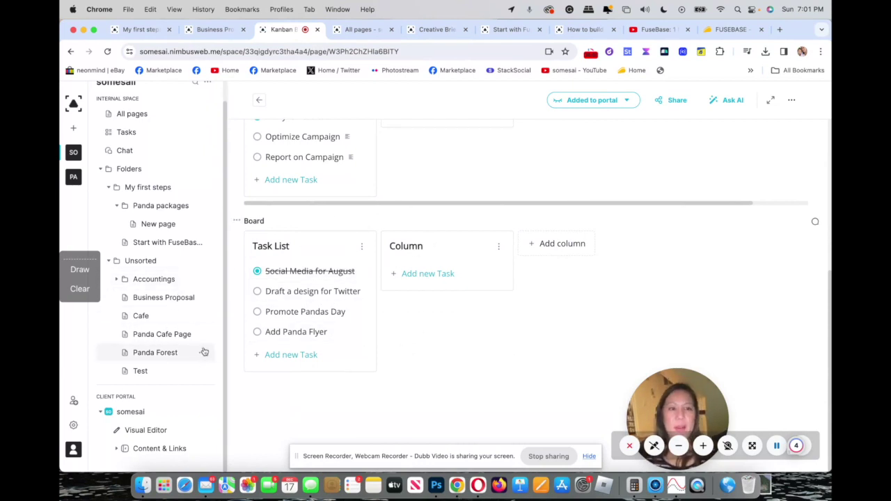
Open the client portal's Visual Editor and open the content of its Announcements page for editing
{"action": "scroll", "coordinate": [224, 96], "scroll_direction": "up", "scroll_amount": 2}
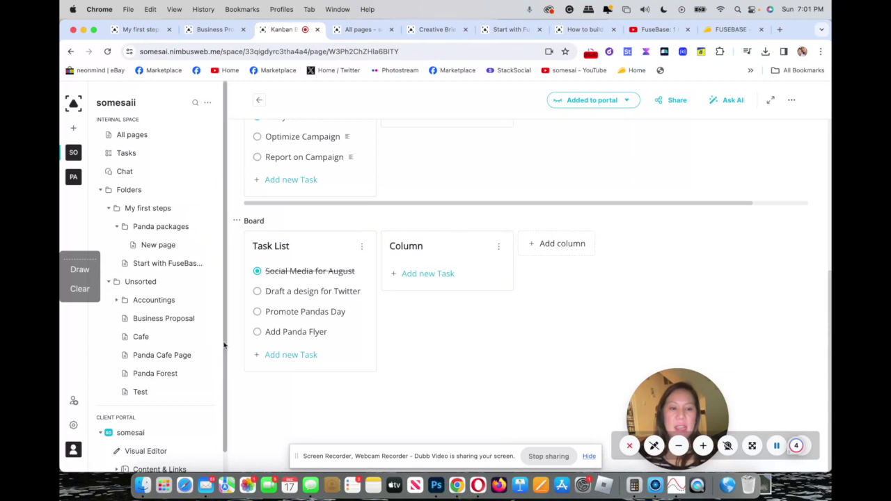
{"action": "scroll", "coordinate": [233, 431], "scroll_direction": "down", "scroll_amount": 1}
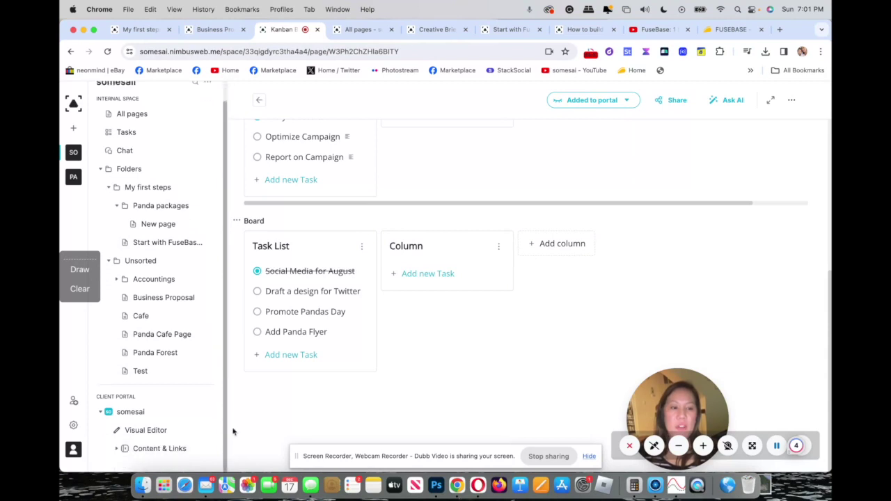
{"action": "left_click", "coordinate": [164, 431]}
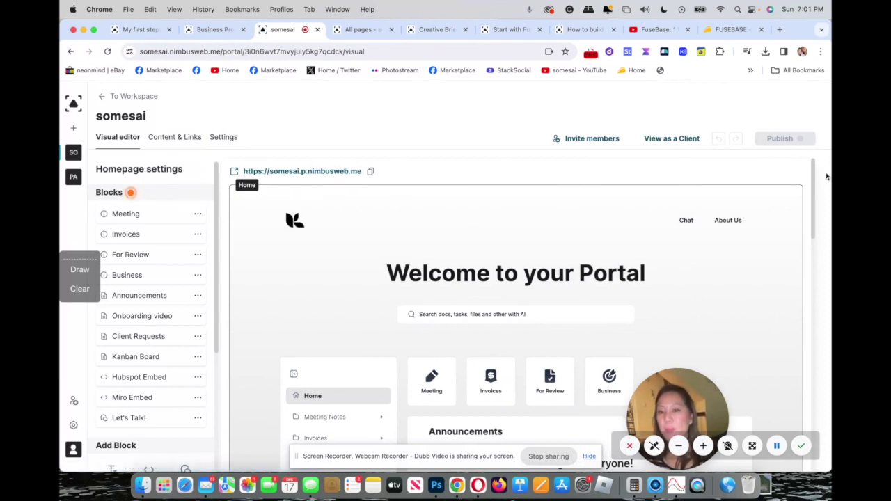
{"action": "left_click_drag", "start_coordinate": [820, 182], "coordinate": [815, 229]}
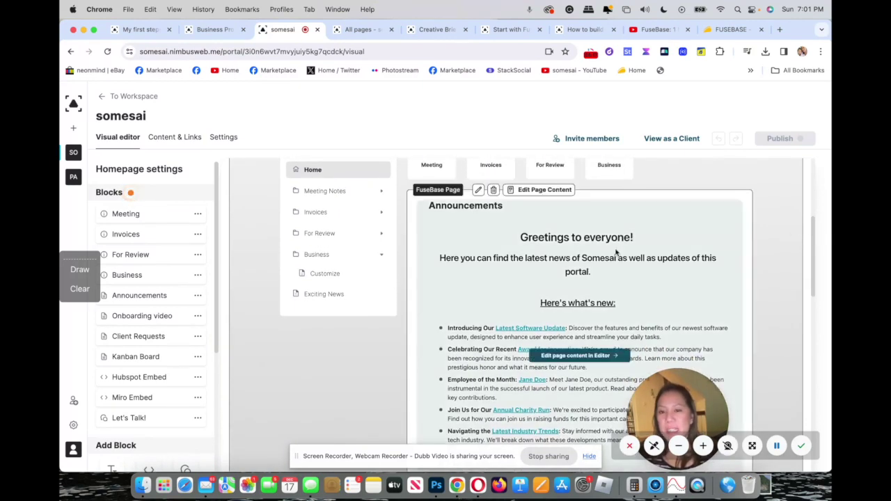
{"action": "left_click", "coordinate": [583, 356]}
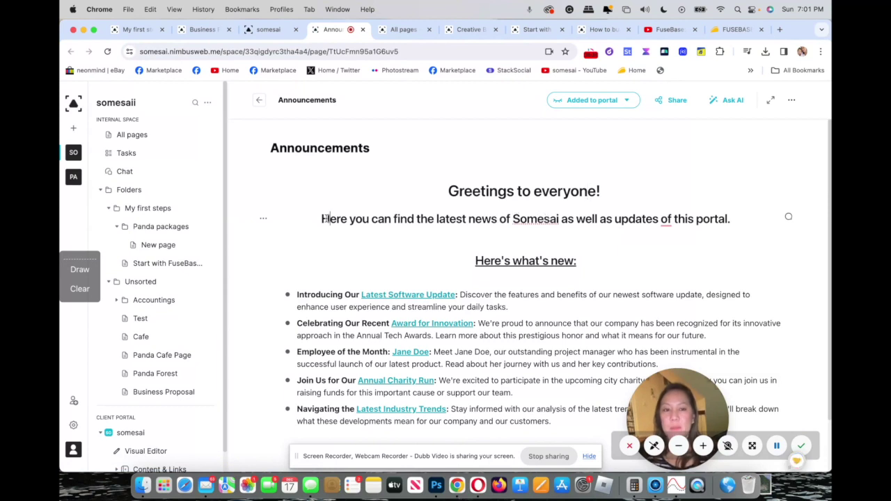
Correct the Announcements intro sentence with the suggested wording, replacing "of this portal" with "on this portal" and "as well as" with "and"
{"action": "left_click_drag", "start_coordinate": [322, 218], "coordinate": [378, 218]}
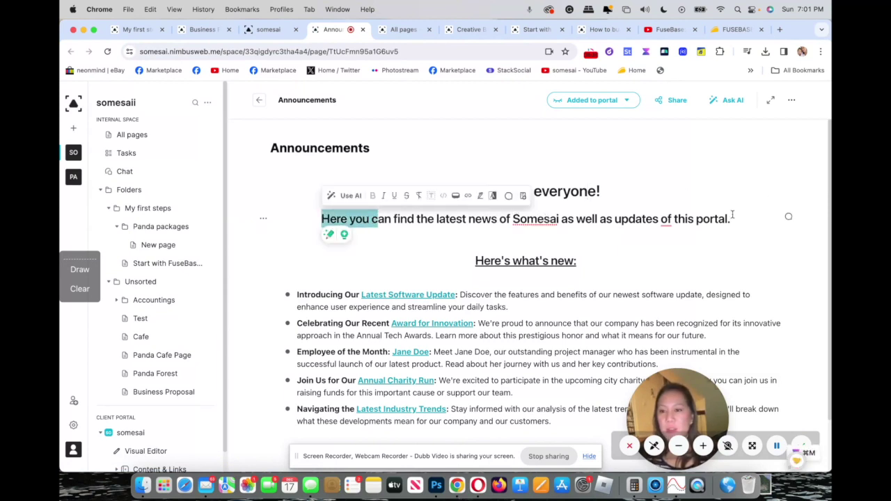
{"action": "left_click", "coordinate": [671, 218]}
{"action": "left_click", "coordinate": [674, 249]}
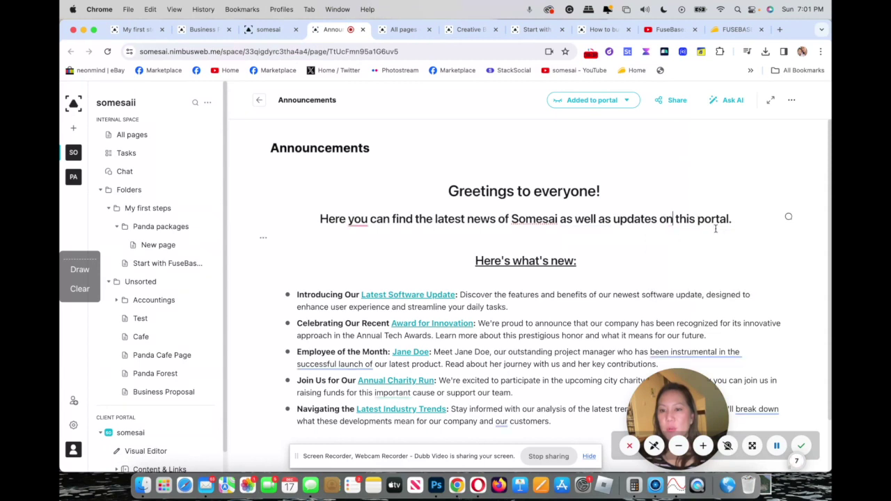
{"action": "left_click", "coordinate": [590, 220]}
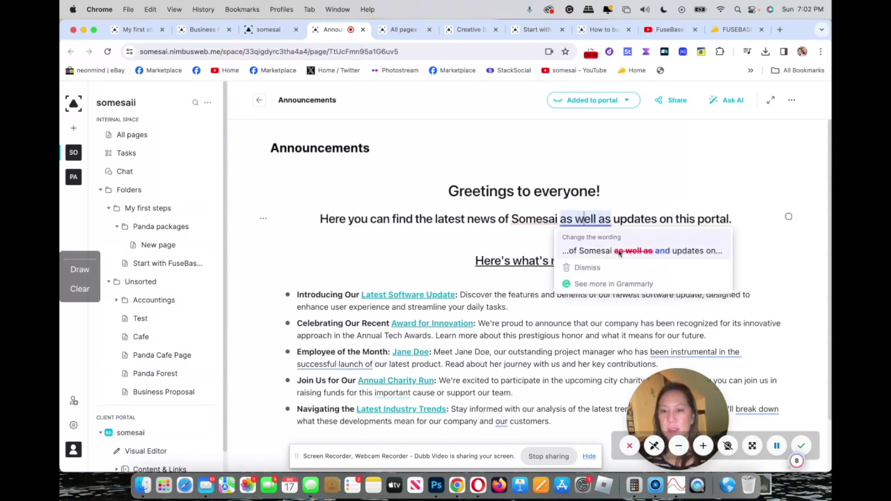
{"action": "left_click", "coordinate": [630, 252]}
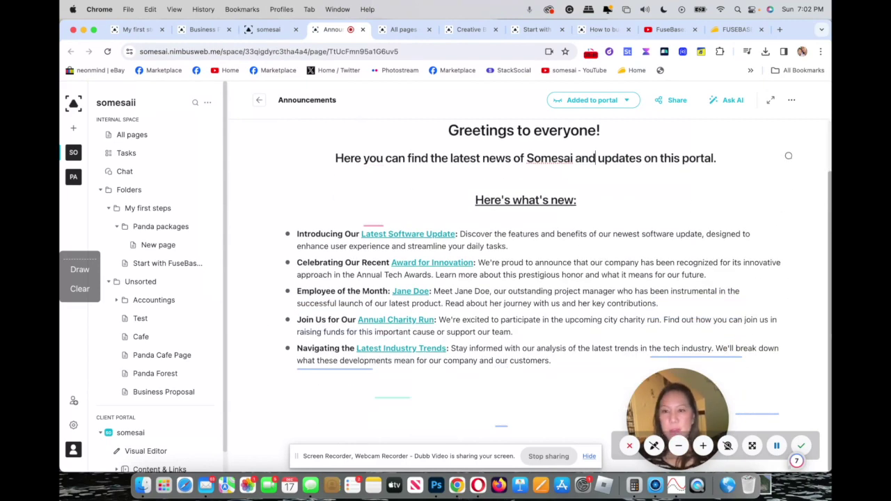
{"action": "scroll", "coordinate": [732, 142], "scroll_direction": "up", "scroll_amount": 2}
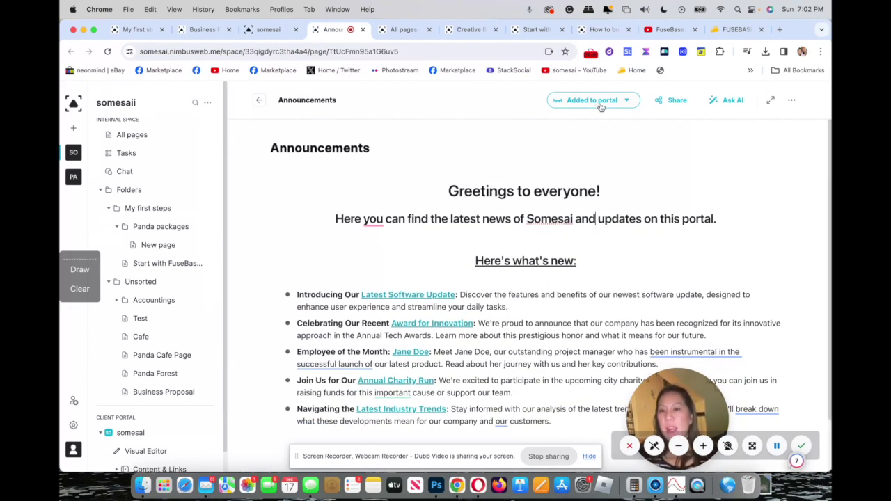
Look at the web sharing settings and the additional page options of the Announcements page
{"action": "left_click", "coordinate": [658, 101]}
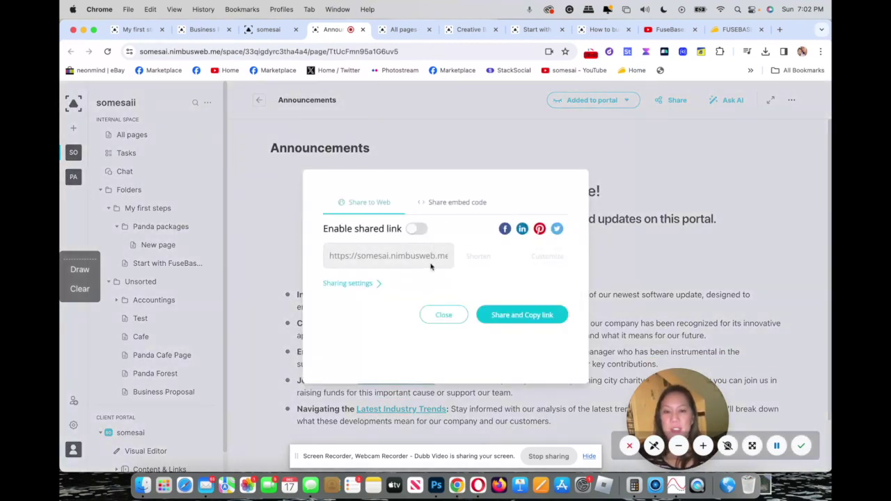
{"action": "left_click", "coordinate": [444, 315]}
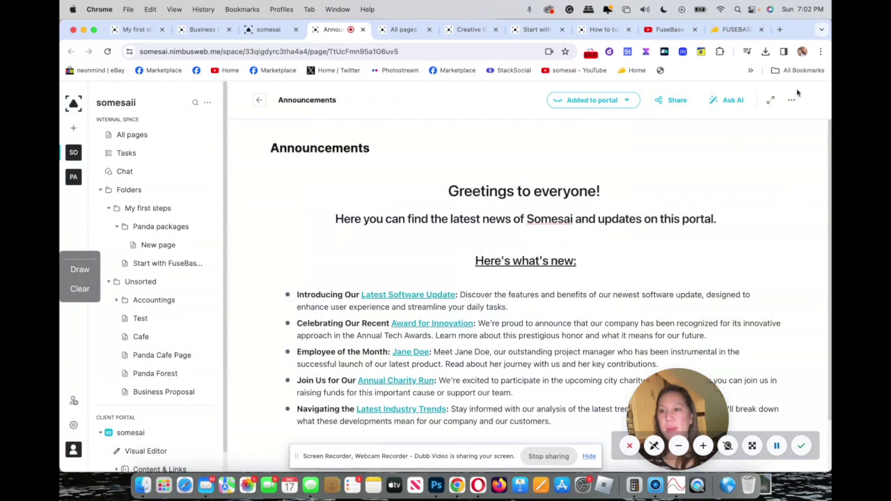
{"action": "left_click", "coordinate": [792, 102]}
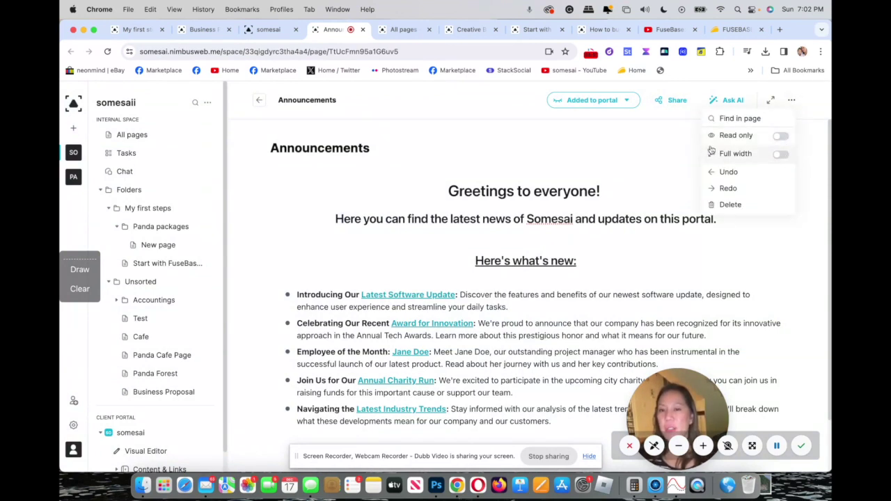
{"action": "left_click", "coordinate": [620, 145]}
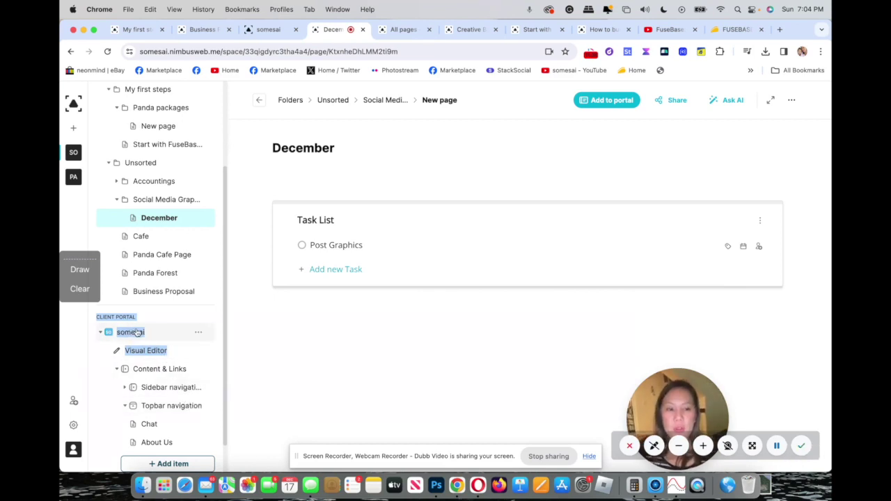
Review the somesai client portal's General, Access permissions and Custom Code settings
{"action": "left_click", "coordinate": [201, 331]}
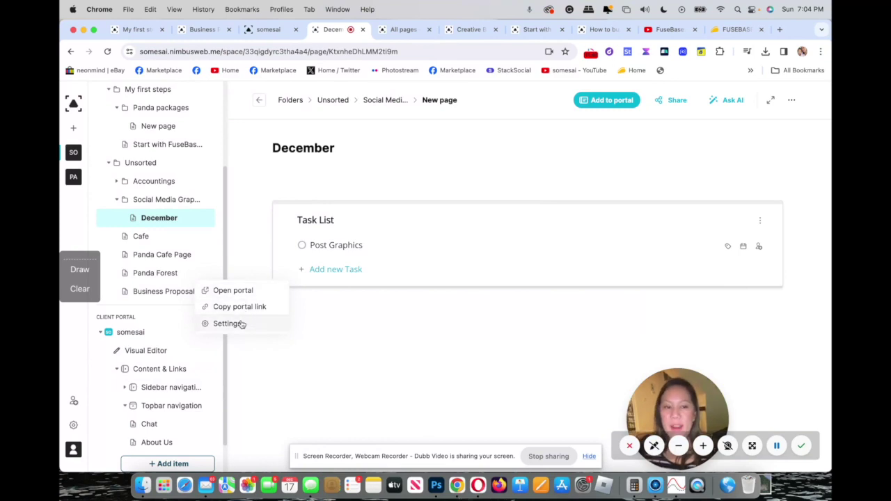
{"action": "left_click", "coordinate": [228, 324]}
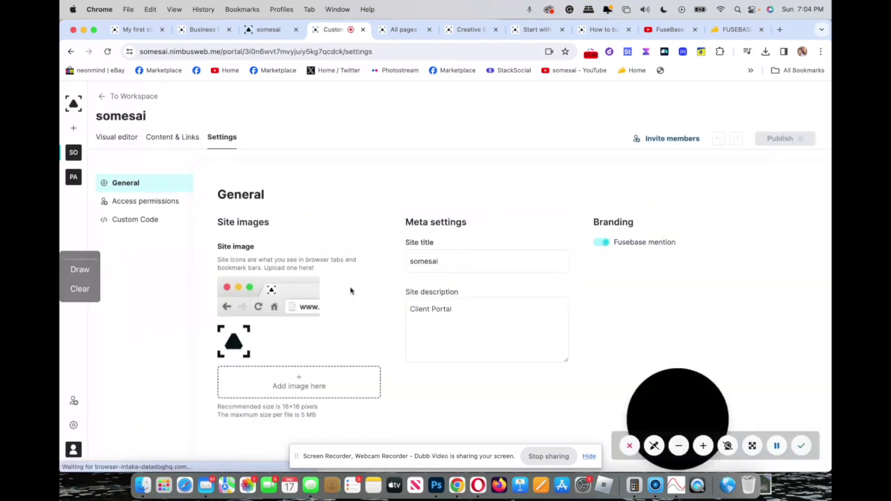
{"action": "left_click", "coordinate": [143, 204]}
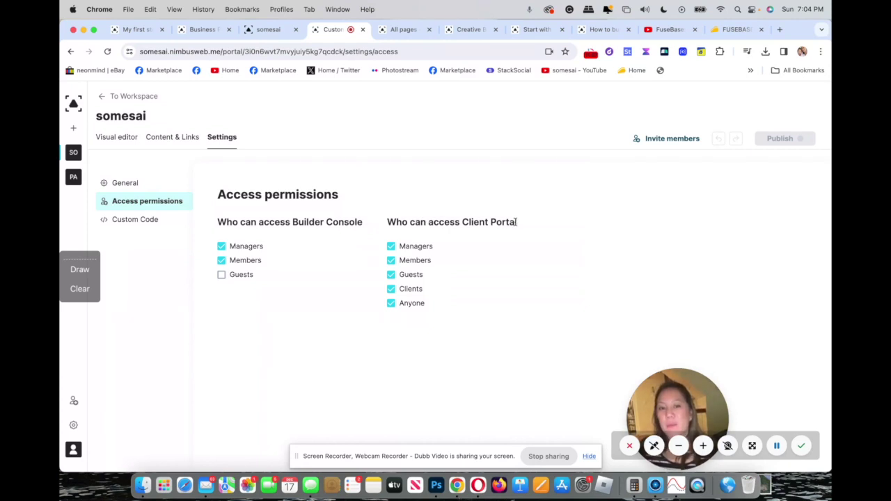
{"action": "left_click", "coordinate": [115, 219]}
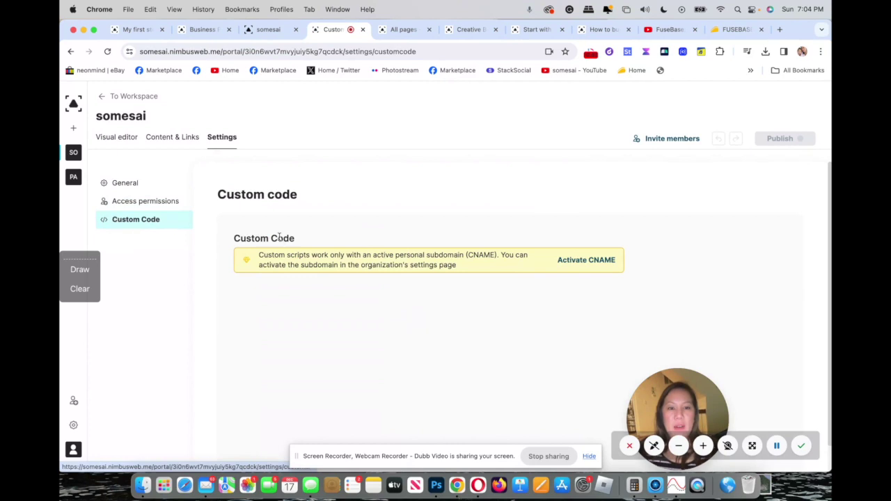
Return to the SO workspace and add a new page to the client portal's Topbar navigation
{"action": "left_click", "coordinate": [73, 153]}
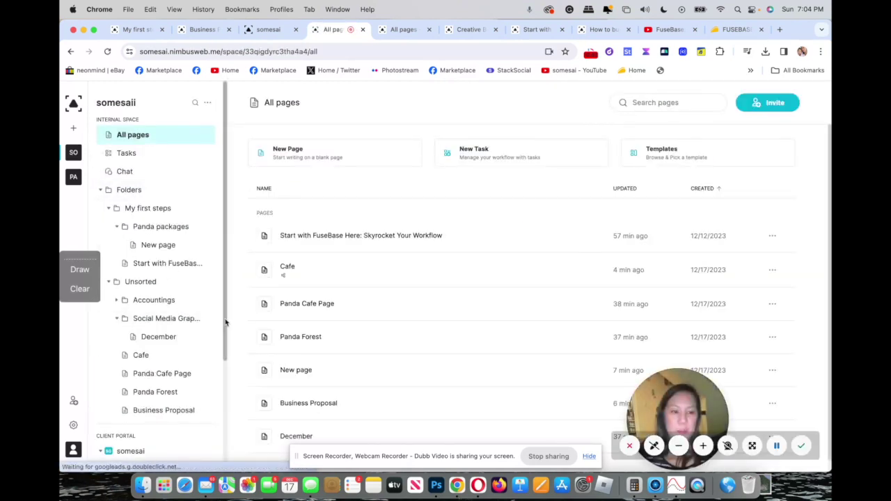
{"action": "left_click_drag", "start_coordinate": [226, 322], "coordinate": [239, 433]}
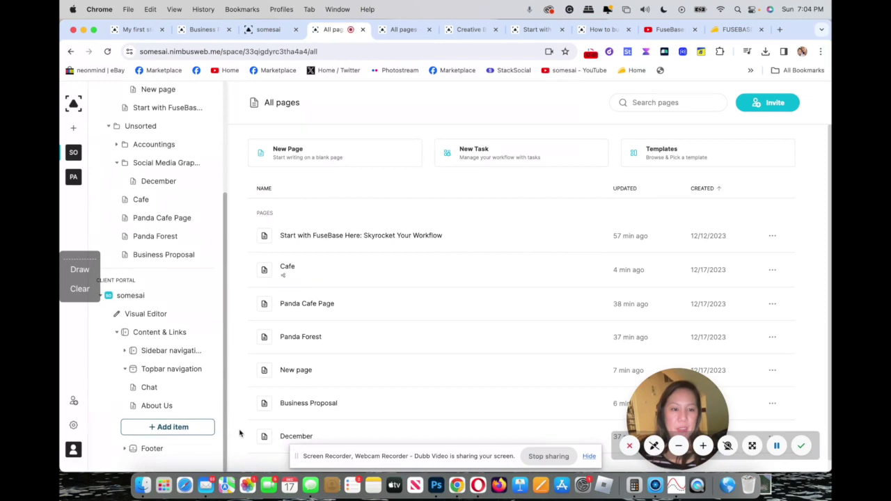
{"action": "left_click", "coordinate": [179, 428]}
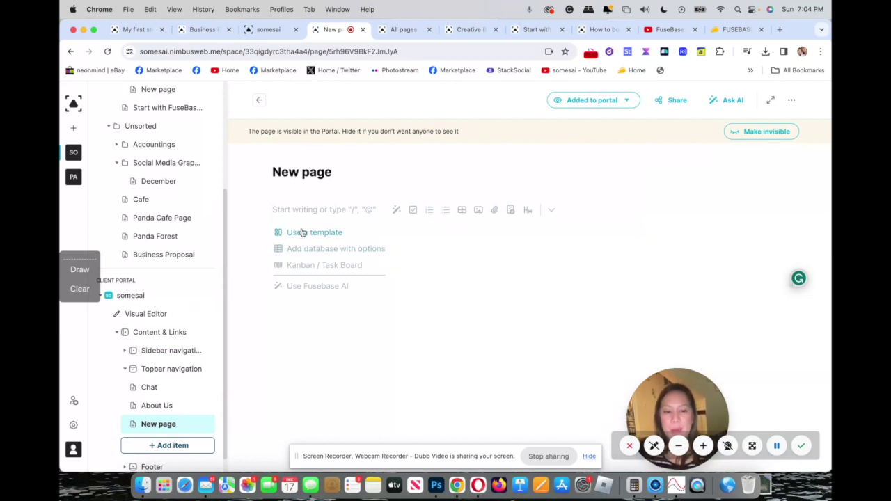
Mention the workspace member on the new page followed by "Check this out", and open the page's portal status details
{"action": "type", "text": "@"}
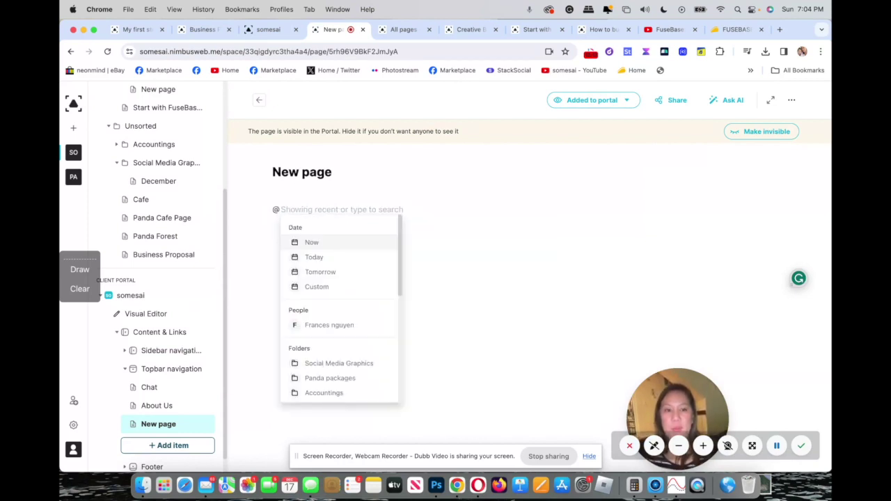
{"action": "type", "text": "f"}
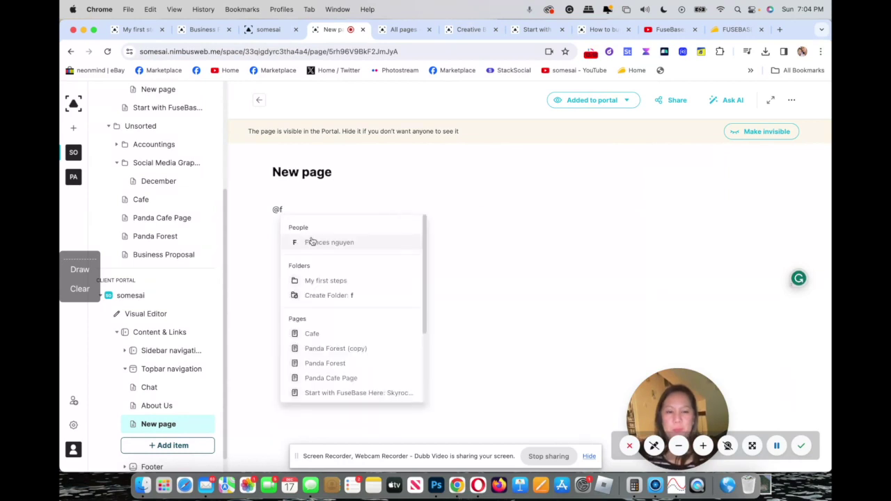
{"action": "left_click", "coordinate": [312, 241]}
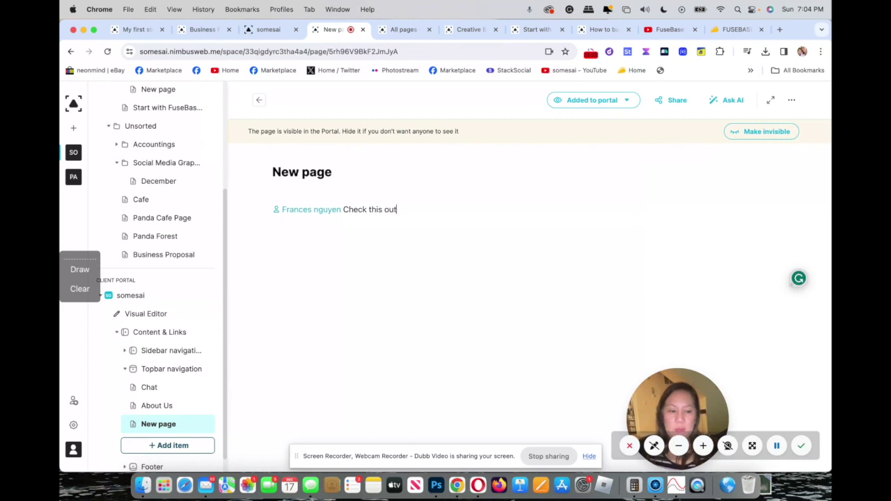
{"action": "left_click", "coordinate": [621, 102]}
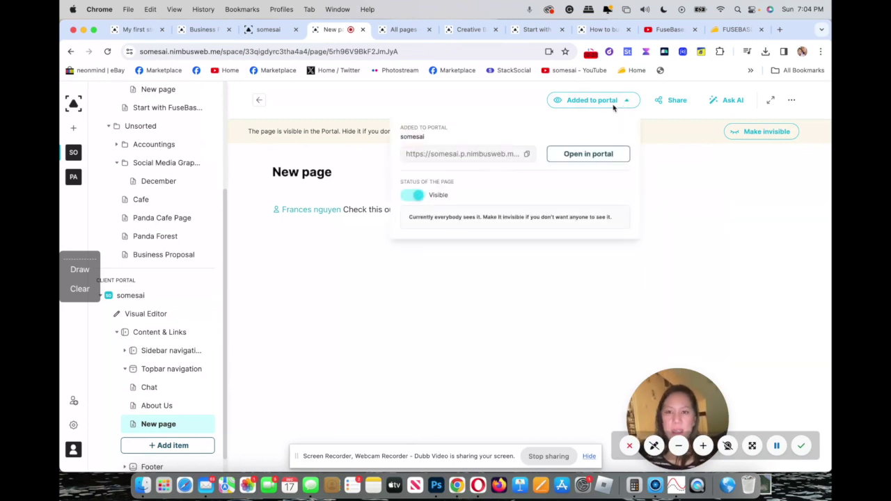
View the new page in the portal and look through the Meeting Notes 8/22/2024 page
{"action": "left_click", "coordinate": [582, 158]}
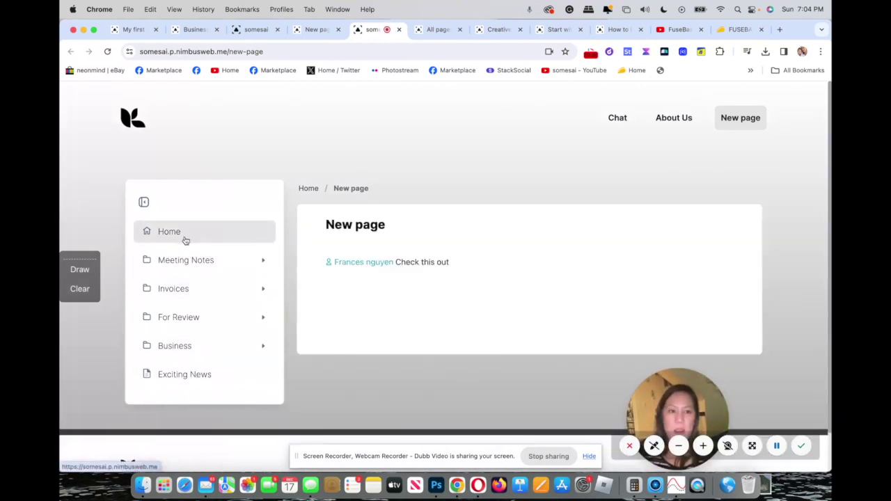
{"action": "left_click", "coordinate": [261, 261]}
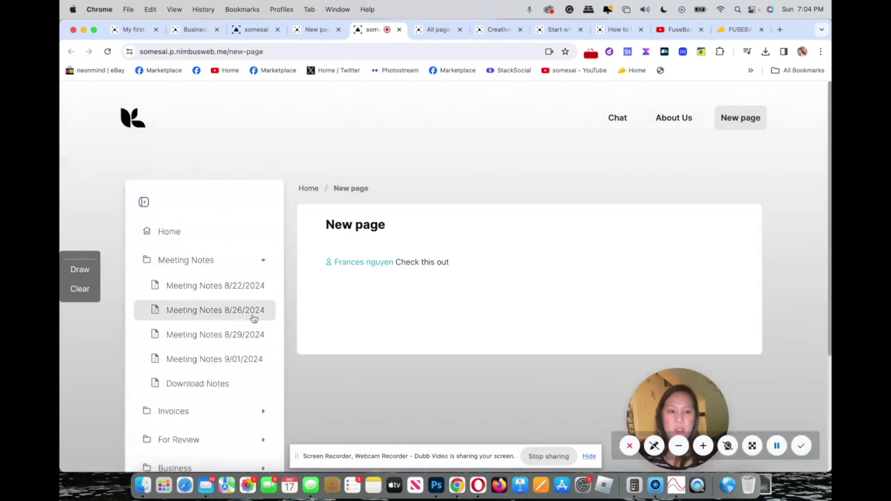
{"action": "left_click", "coordinate": [224, 288]}
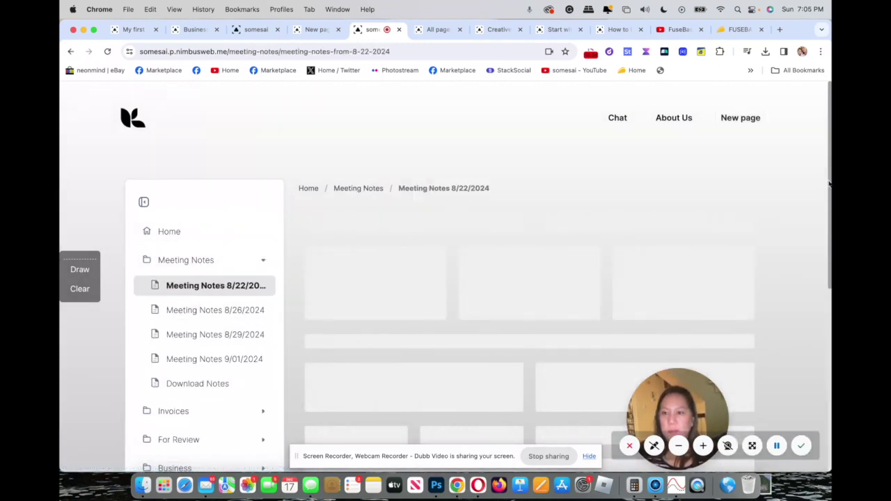
{"action": "scroll", "coordinate": [829, 183], "scroll_direction": "down", "scroll_amount": 5}
{"action": "scroll", "coordinate": [829, 183], "scroll_direction": "up", "scroll_amount": 5}
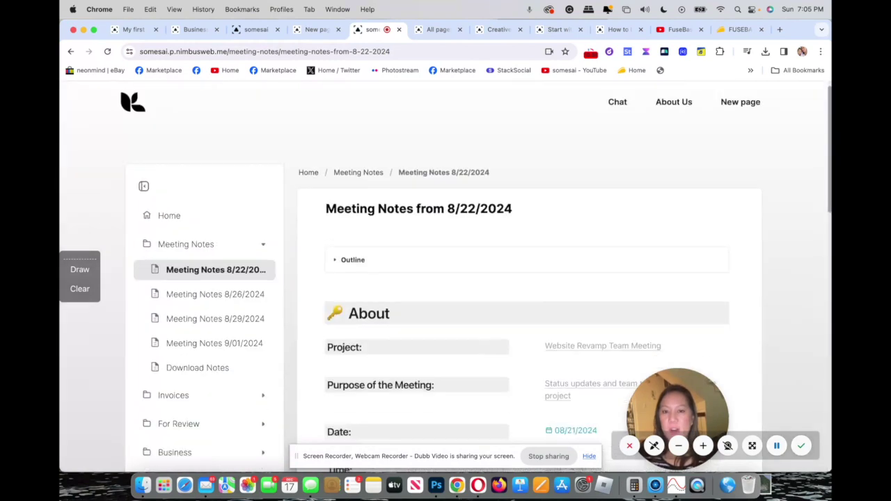
{"action": "scroll", "coordinate": [817, 260], "scroll_direction": "down", "scroll_amount": 5}
{"action": "scroll", "coordinate": [790, 103], "scroll_direction": "up", "scroll_amount": 6}
Return to the workspace, open the Chat page in the somesai portal's visual editor, and start a Custom Embed block
{"action": "left_click", "coordinate": [314, 29]}
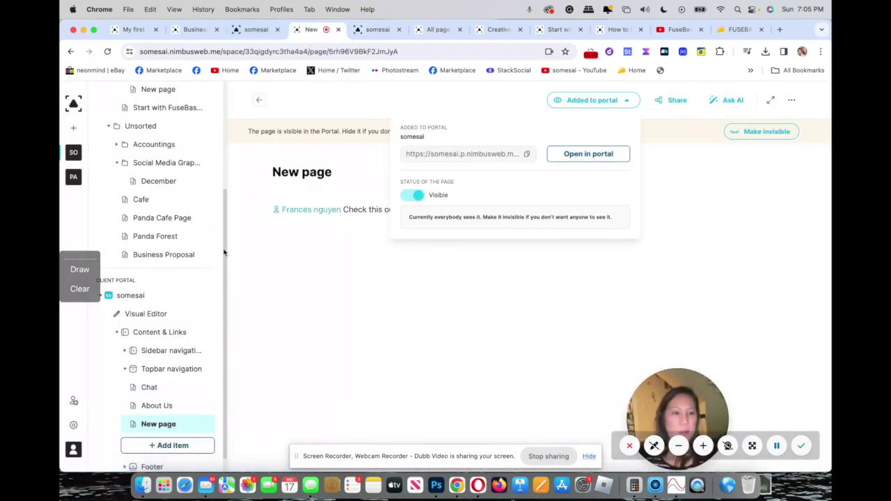
{"action": "left_click", "coordinate": [227, 306]}
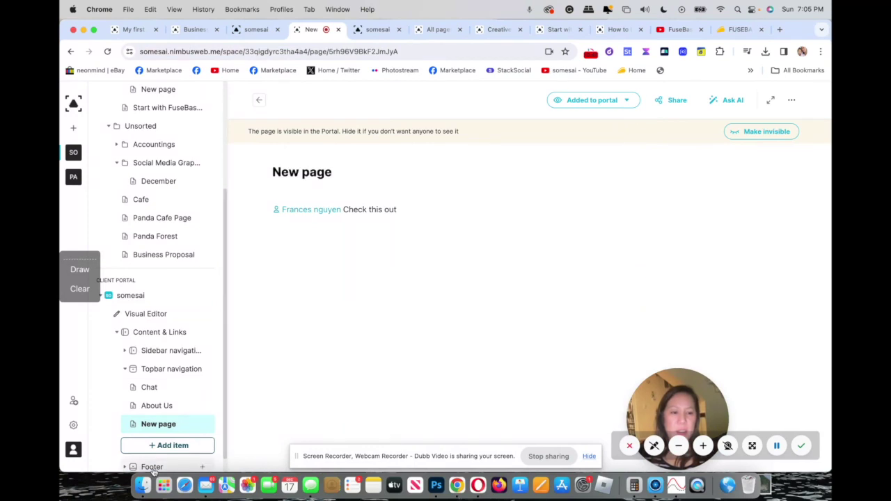
{"action": "left_click", "coordinate": [197, 464]}
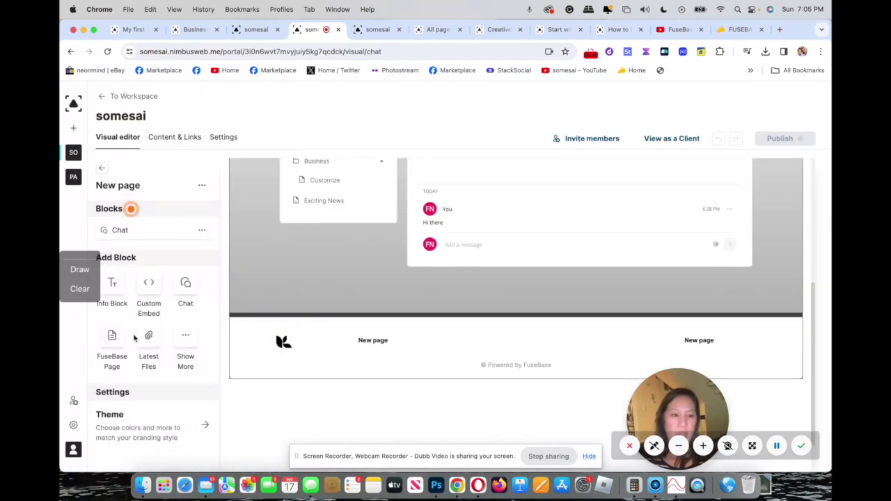
{"action": "left_click", "coordinate": [148, 288]}
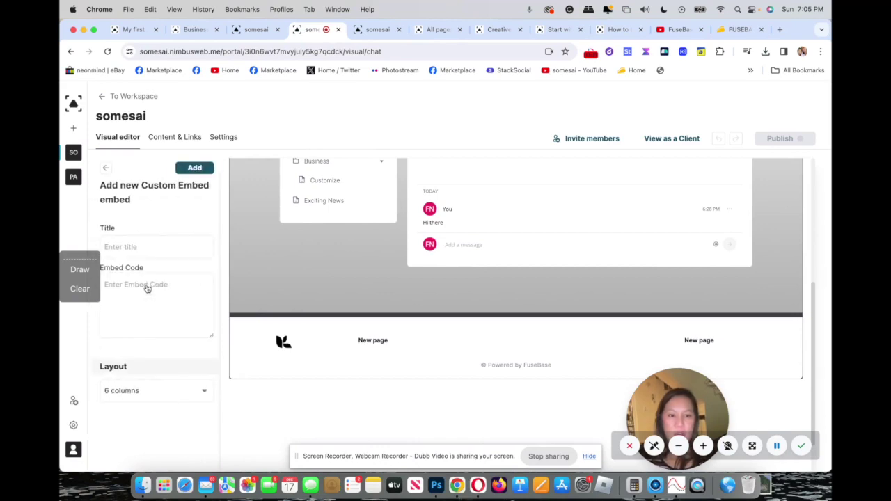
Switch to YouTube and copy the embed code of the "FuseBase: 1 Minute Overview" video
{"action": "left_click", "coordinate": [674, 29]}
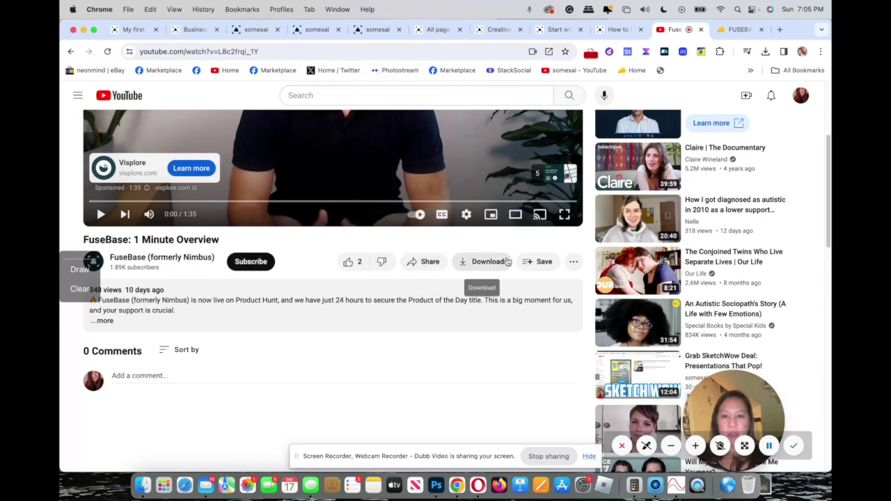
{"action": "mouse_move", "coordinate": [828, 165]}
{"action": "left_mouse_down"}
{"action": "mouse_move", "coordinate": [829, 139]}
{"action": "mouse_move", "coordinate": [829, 169]}
{"action": "left_mouse_up"}
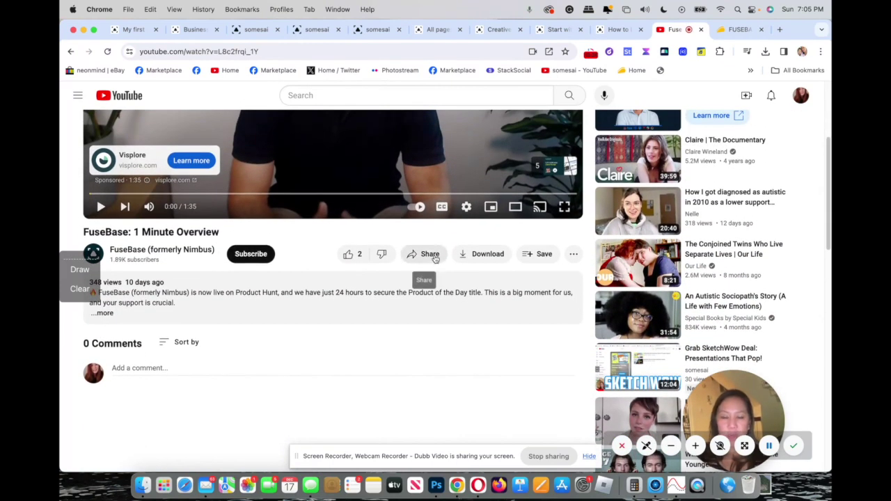
{"action": "left_click", "coordinate": [434, 252]}
{"action": "left_click", "coordinate": [343, 276]}
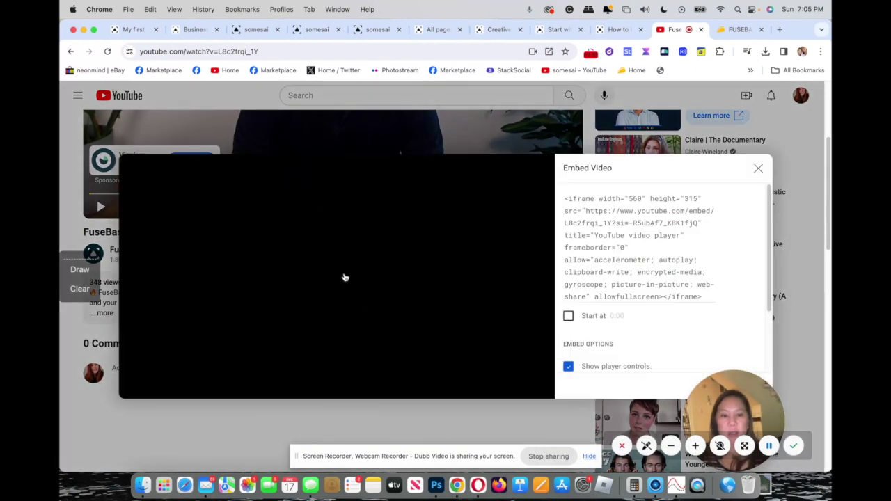
{"action": "left_click_drag", "start_coordinate": [702, 298], "coordinate": [557, 194]}
{"action": "key", "text": "super+c"}
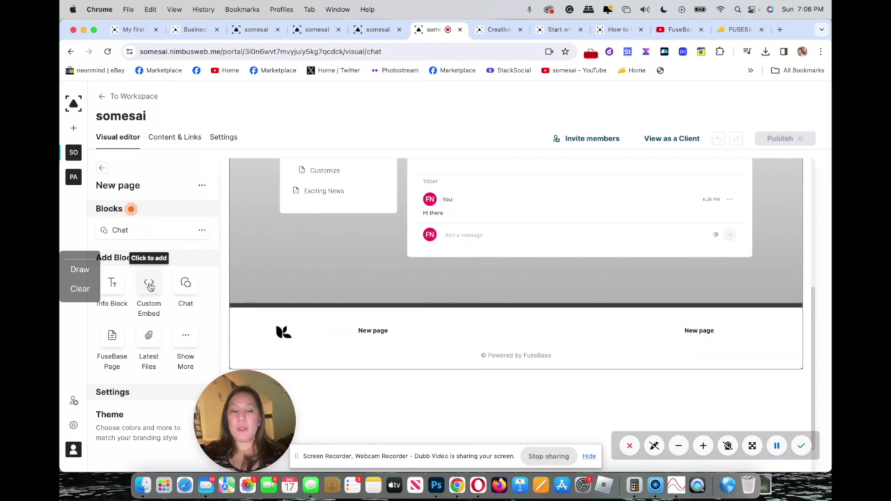
Start a Custom Embed block on the portal's Chat page and copy the overview video's embed code from YouTube again
{"action": "left_click", "coordinate": [149, 284]}
{"action": "left_click", "coordinate": [149, 284]}
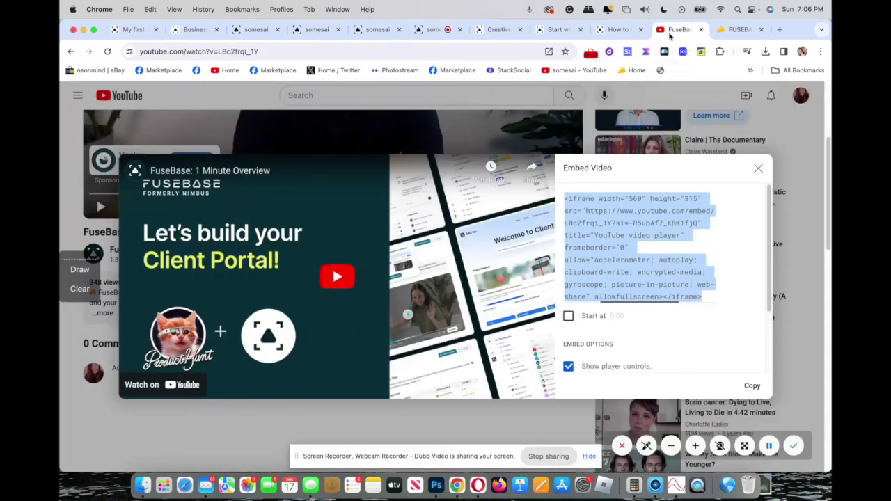
{"action": "left_click", "coordinate": [669, 31]}
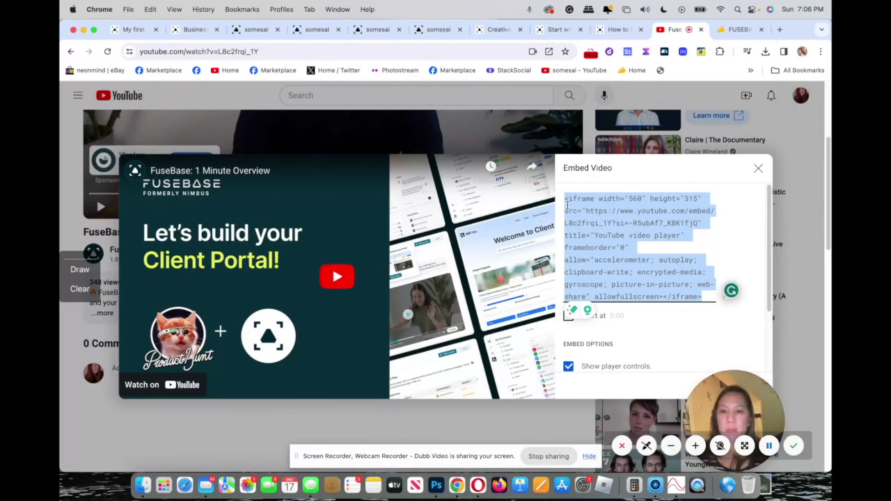
{"action": "left_click", "coordinate": [757, 171]}
{"action": "left_click", "coordinate": [421, 253]}
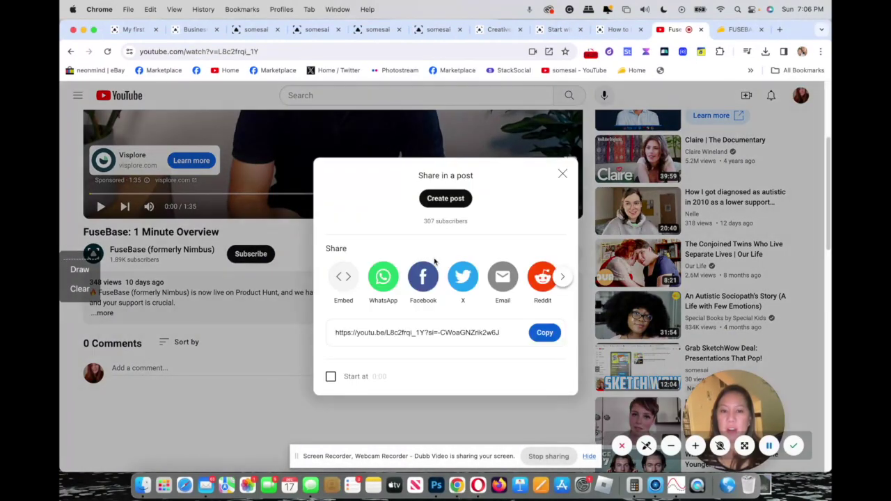
{"action": "left_click", "coordinate": [343, 278]}
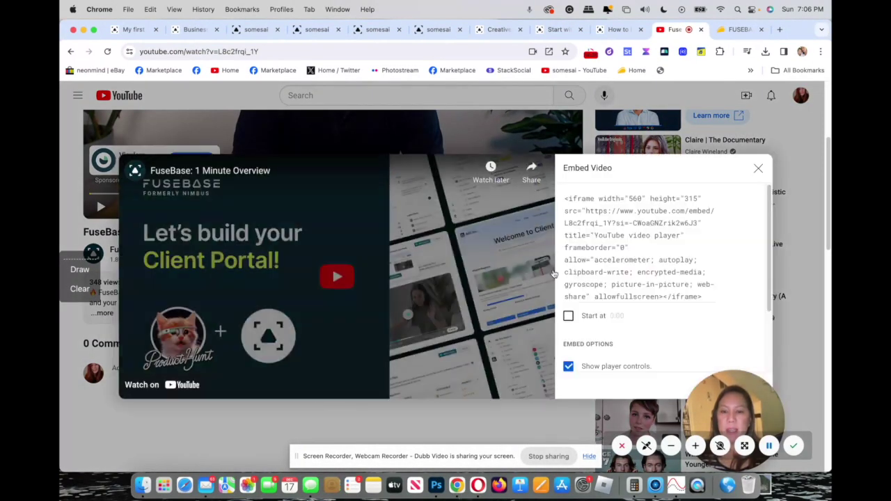
{"action": "left_click", "coordinate": [709, 291]}
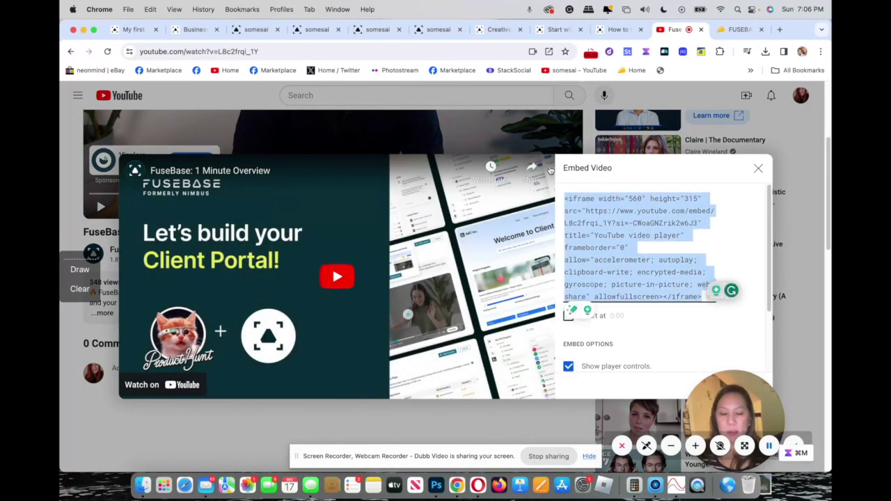
{"action": "key", "text": "super+c"}
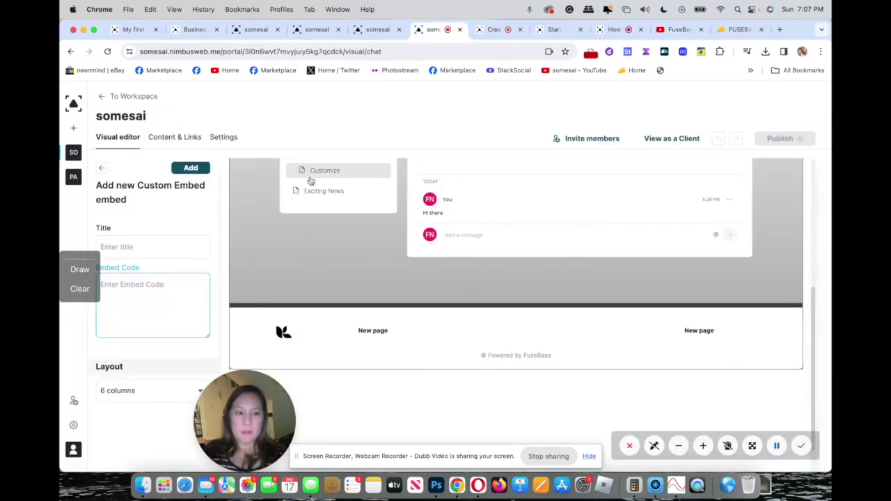
Paste the video's embed code into the Custom Embed block, title it "Watch Tutorials", and add it to the Chat page
{"action": "left_click", "coordinate": [433, 29]}
{"action": "key", "text": "super+v"}
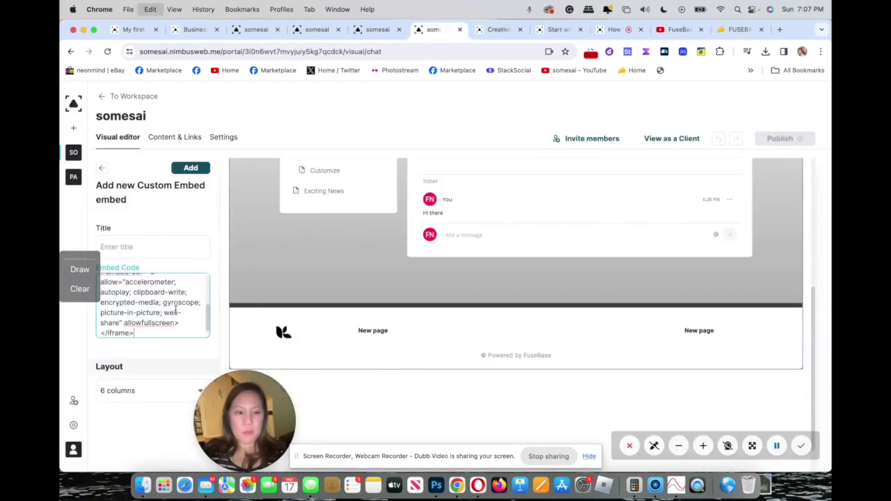
{"action": "left_click", "coordinate": [178, 252]}
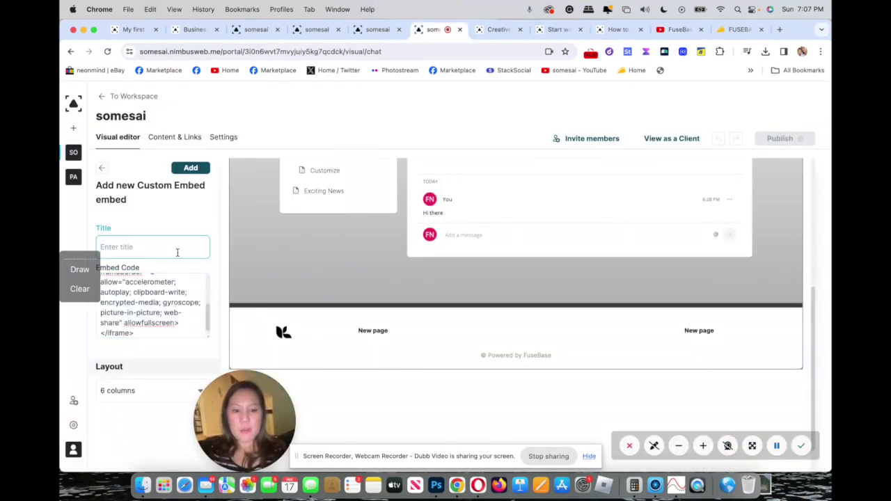
{"action": "type", "text": "Wat"}
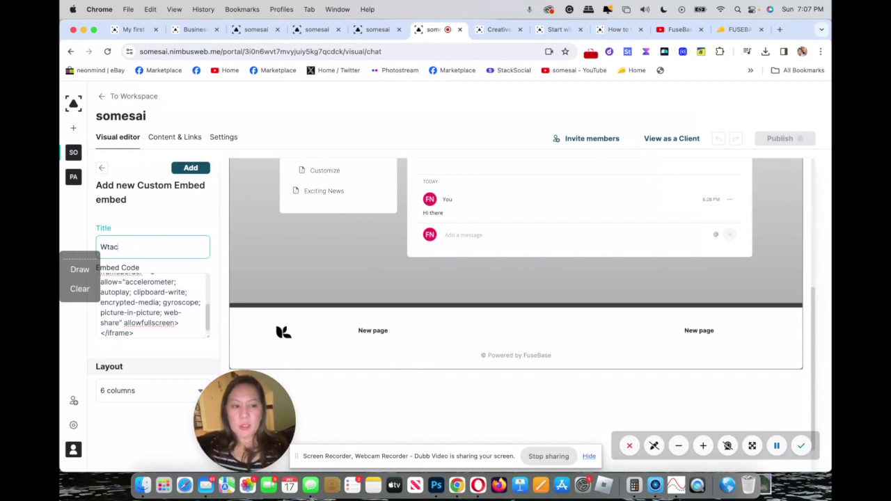
{"action": "type", "text": "ch Tu"}
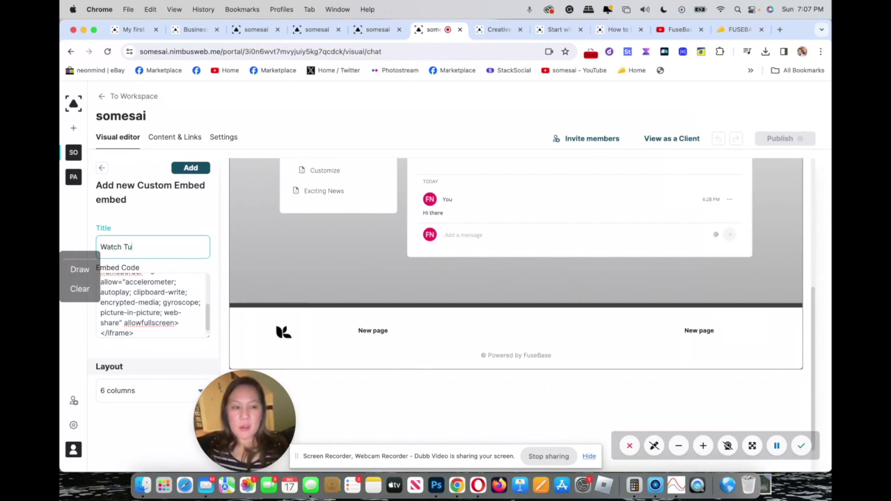
{"action": "type", "text": "torials"}
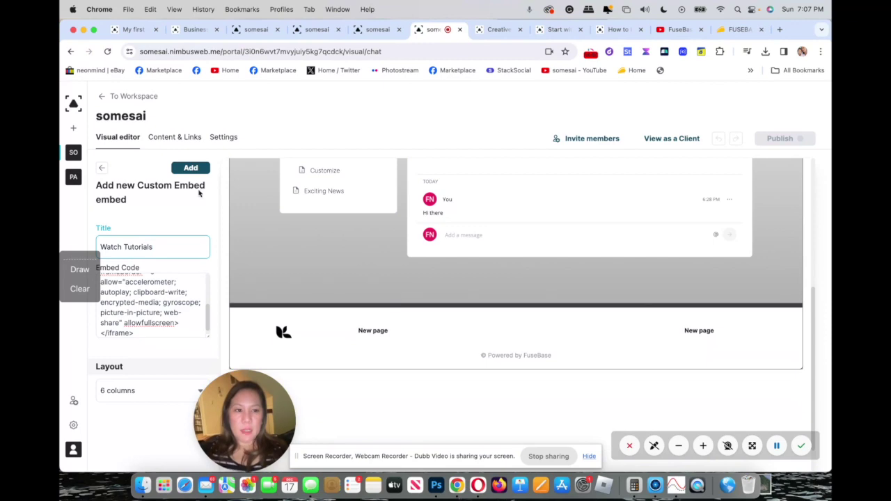
{"action": "left_click", "coordinate": [192, 169]}
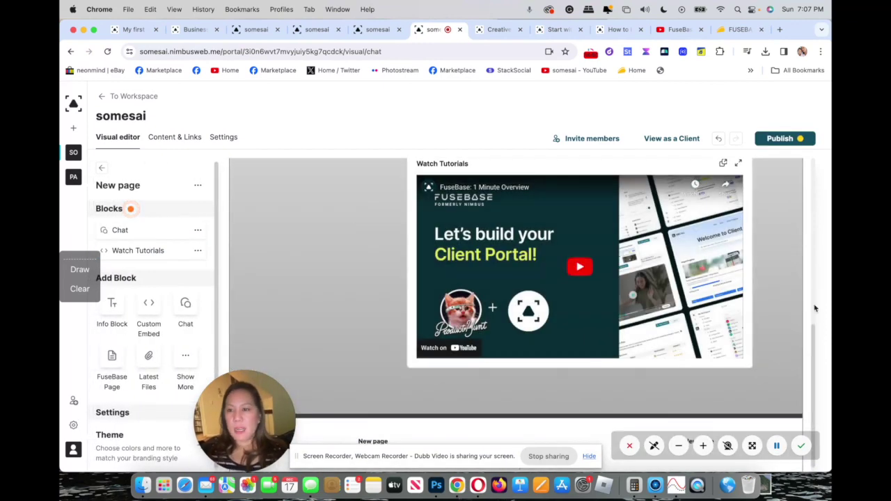
Review the Chat page with its Watch Tutorials block and view the portal's Content & Links
{"action": "scroll", "coordinate": [815, 334], "scroll_direction": "up", "scroll_amount": 5}
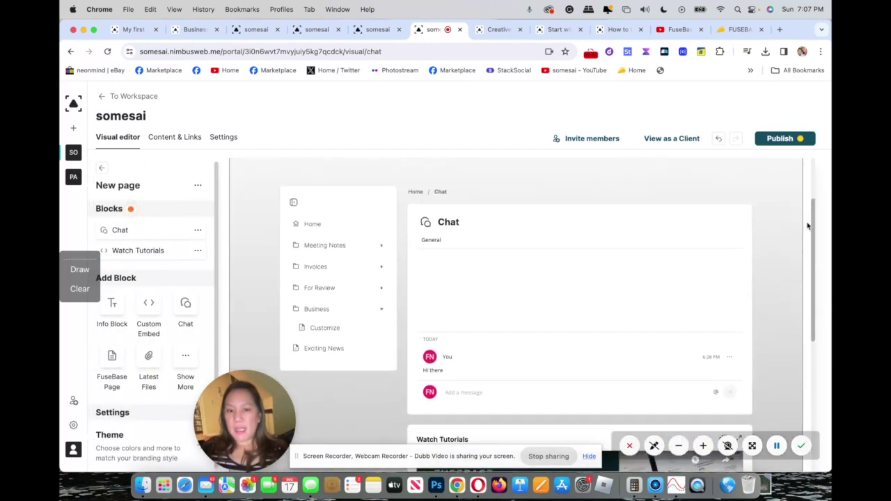
{"action": "scroll", "coordinate": [807, 224], "scroll_direction": "down", "scroll_amount": 5}
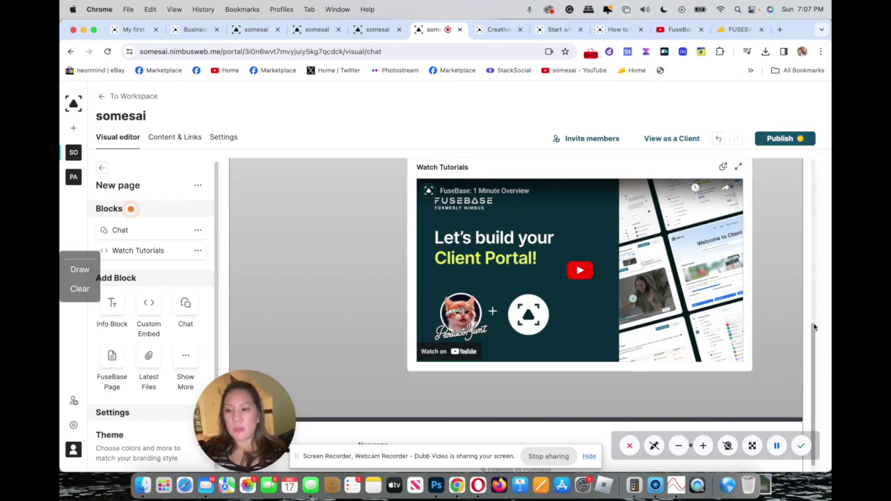
{"action": "left_click_drag", "start_coordinate": [813, 362], "coordinate": [809, 181]}
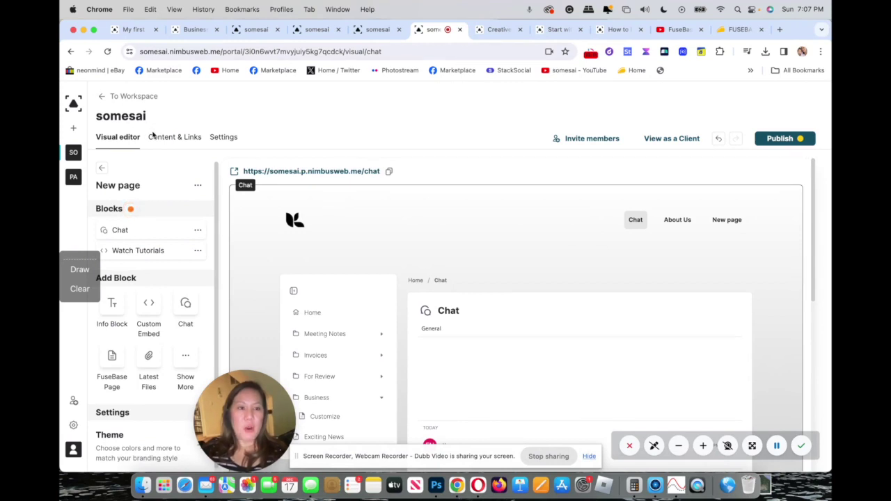
{"action": "left_click", "coordinate": [174, 138]}
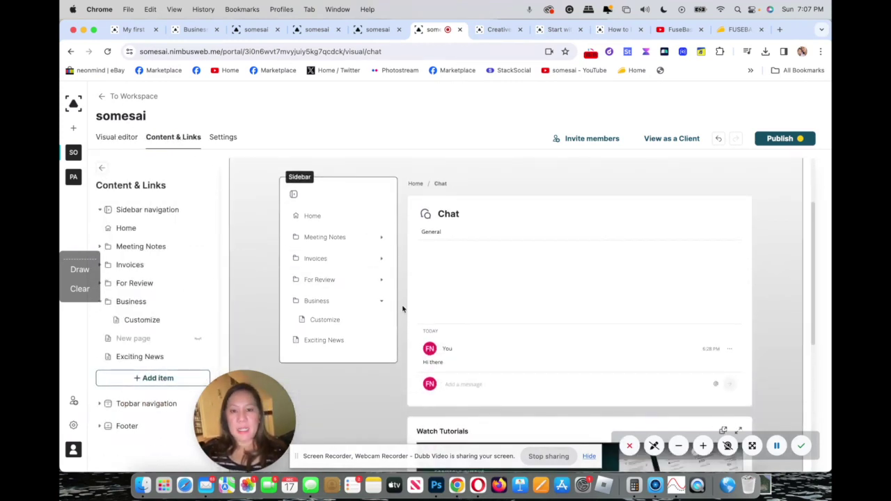
Upload somesai.png as the site image in the portal's General settings, and return to the SO workspace
{"action": "left_click", "coordinate": [227, 140]}
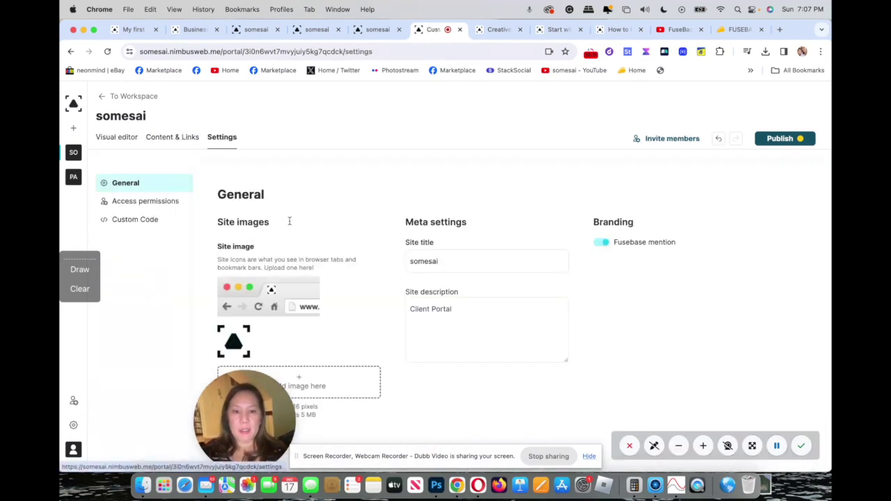
{"action": "left_click", "coordinate": [296, 377]}
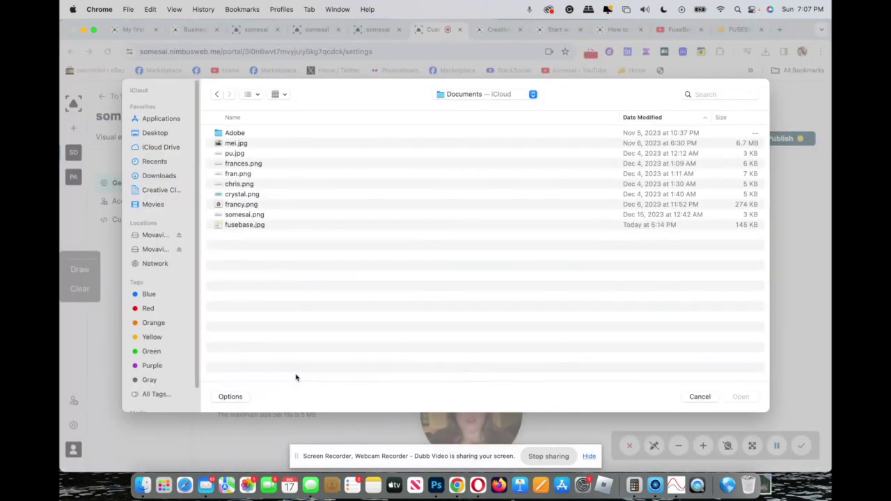
{"action": "left_click", "coordinate": [688, 93]}
{"action": "type", "text": "so"}
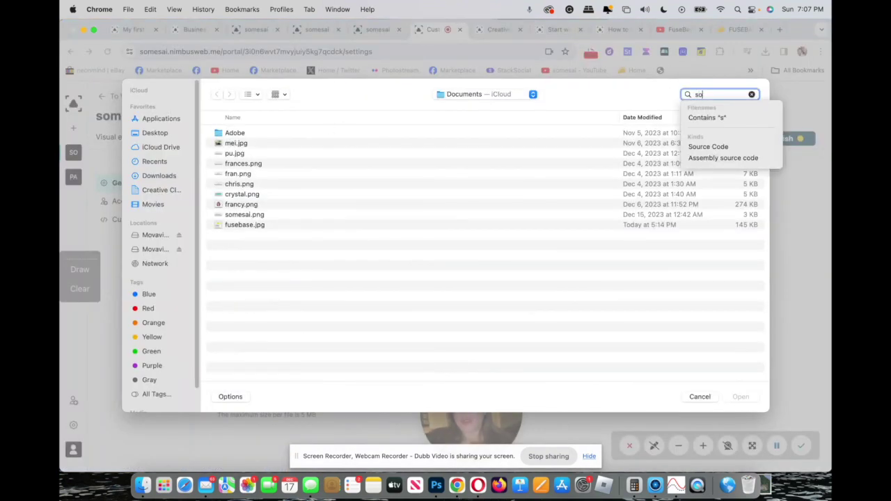
{"action": "type", "text": "mee"}
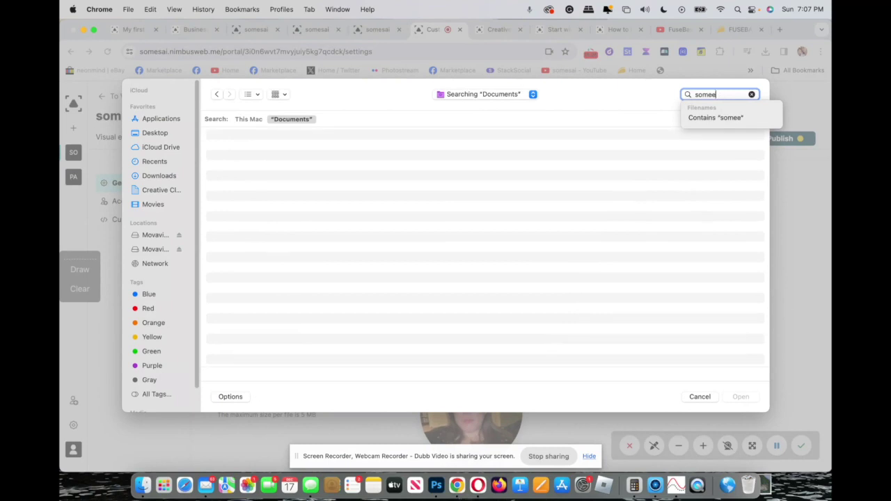
{"action": "key", "text": "BackSpace"}
{"action": "type", "text": "sai"}
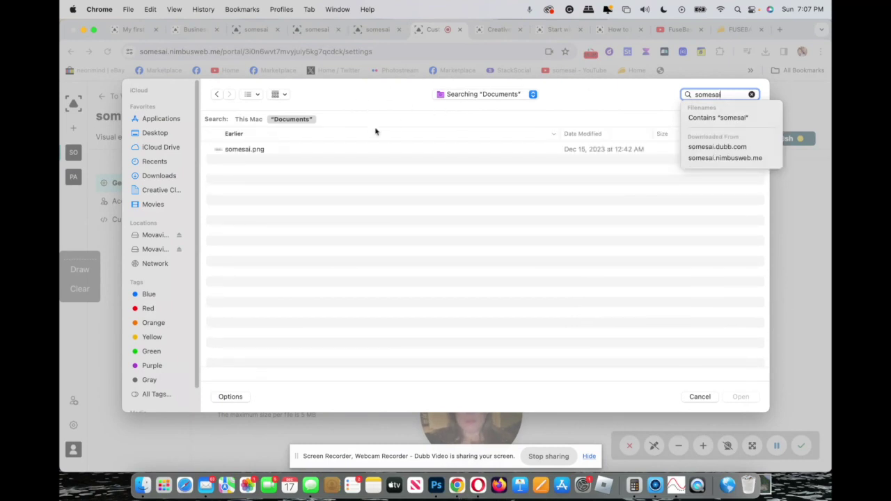
{"action": "left_click", "coordinate": [339, 150]}
{"action": "left_click", "coordinate": [740, 396]}
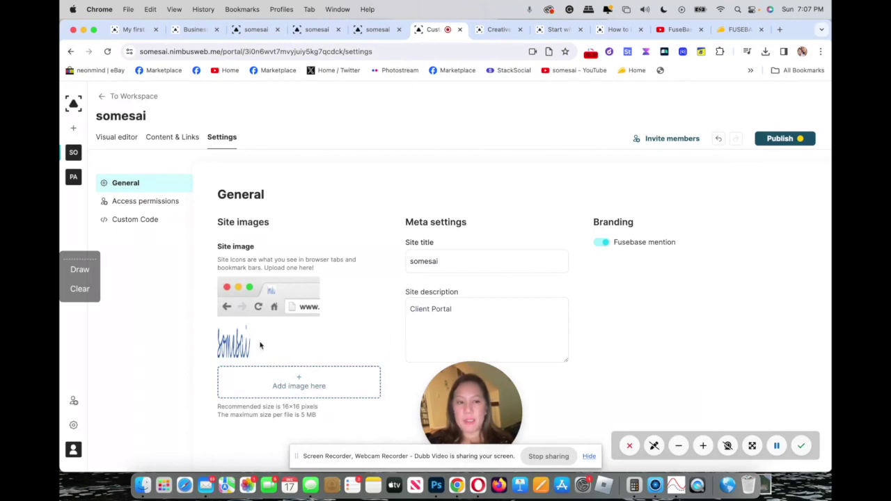
{"action": "left_click", "coordinate": [73, 152]}
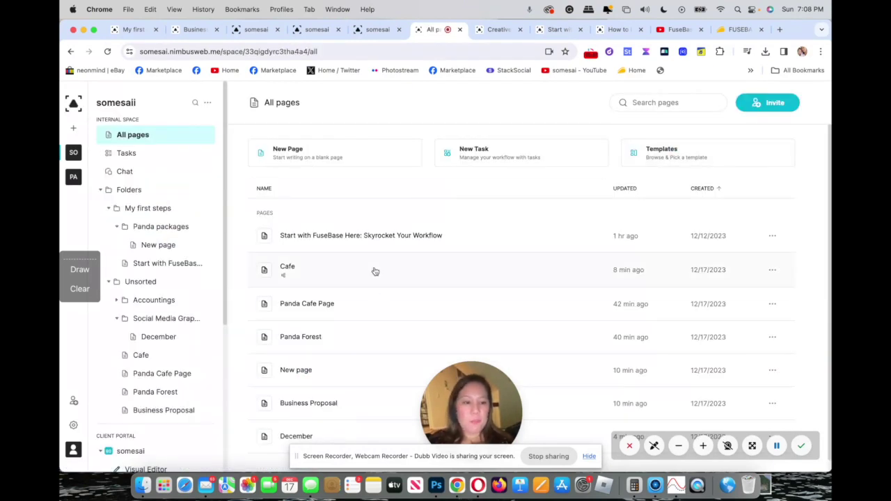
Examine the portal's content list, the member invitation page, the organization settings and the account options, and return to the SO workspace
{"action": "scroll", "coordinate": [209, 390], "scroll_direction": "down", "scroll_amount": 5}
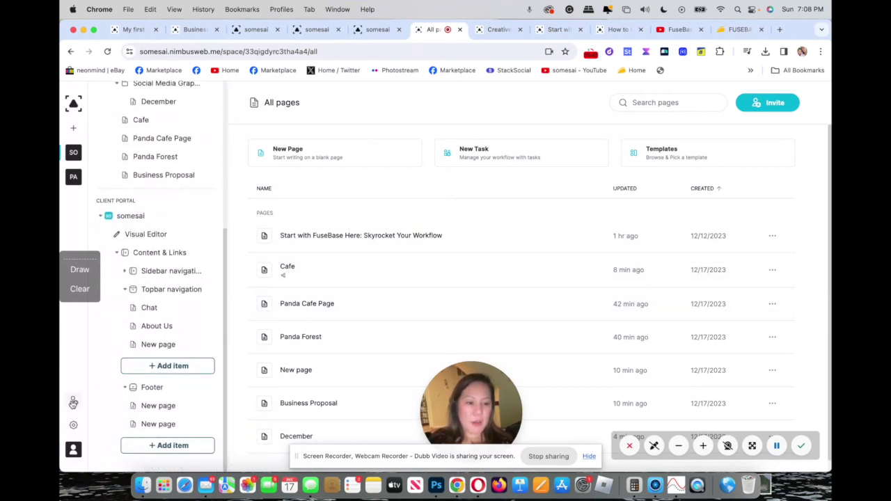
{"action": "left_click", "coordinate": [73, 402]}
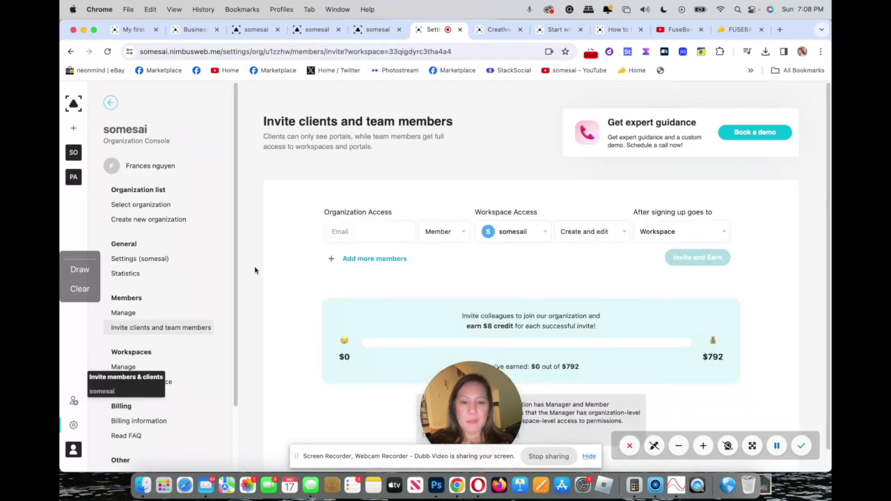
{"action": "left_click", "coordinate": [72, 429]}
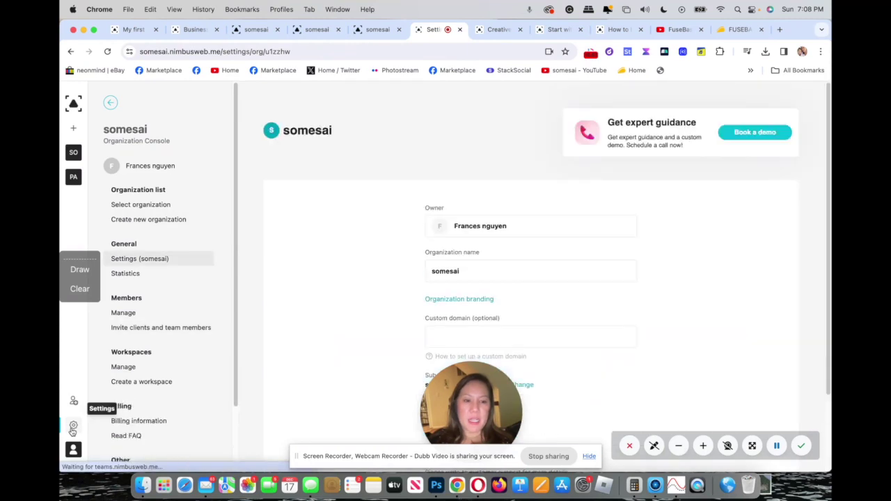
{"action": "left_click", "coordinate": [74, 453]}
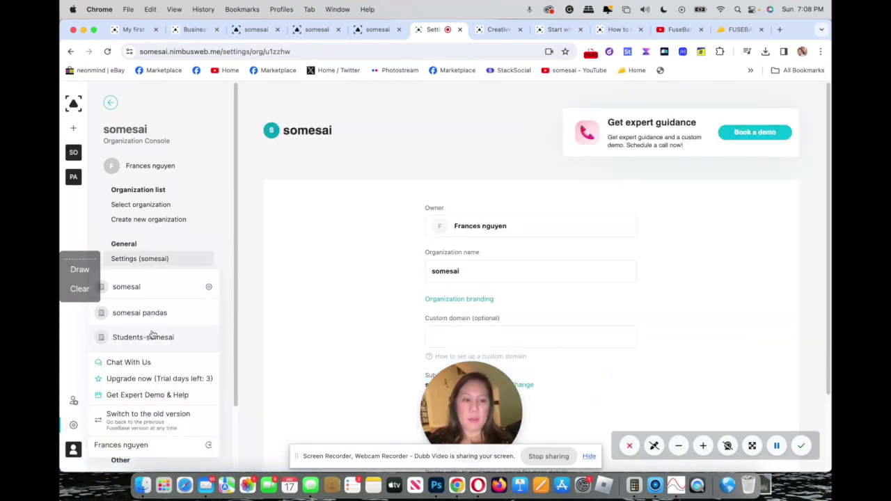
{"action": "left_click", "coordinate": [75, 155]}
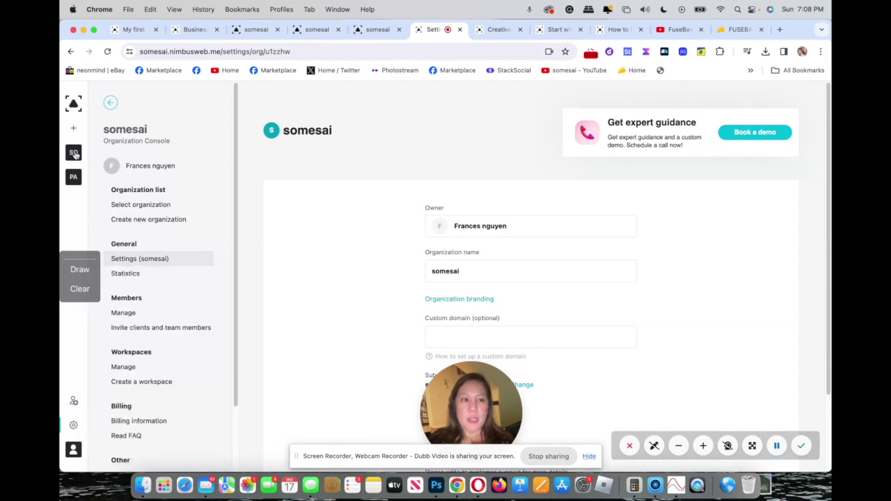
{"action": "left_click", "coordinate": [74, 152]}
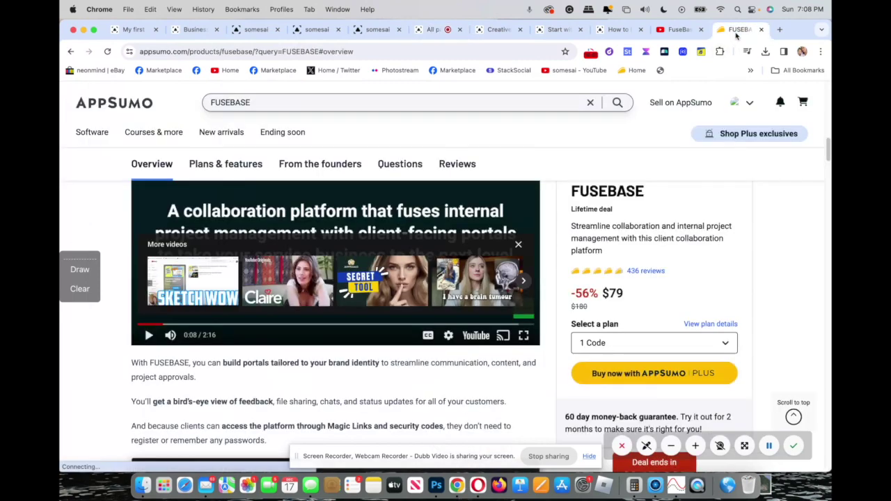
Switch to the FUSEBASE deal page on AppSumo, look over its overview and open the customer reviews link
{"action": "left_click", "coordinate": [737, 31]}
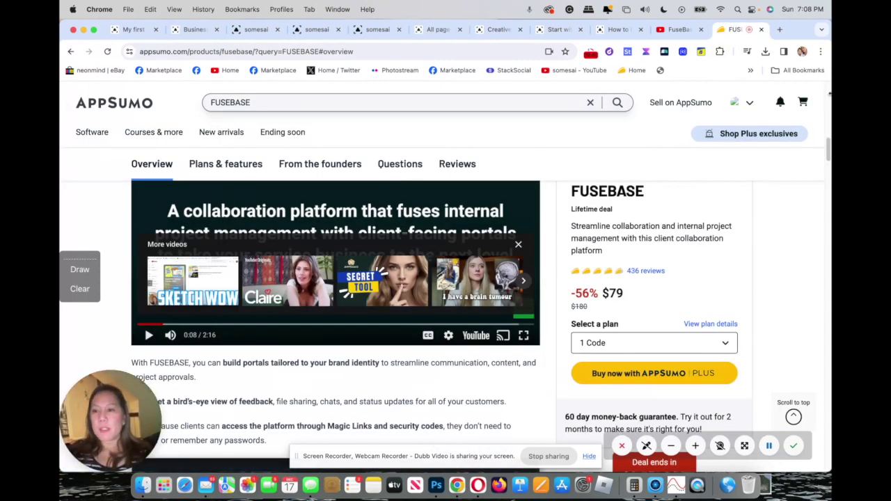
{"action": "left_click_drag", "start_coordinate": [828, 148], "coordinate": [828, 151]}
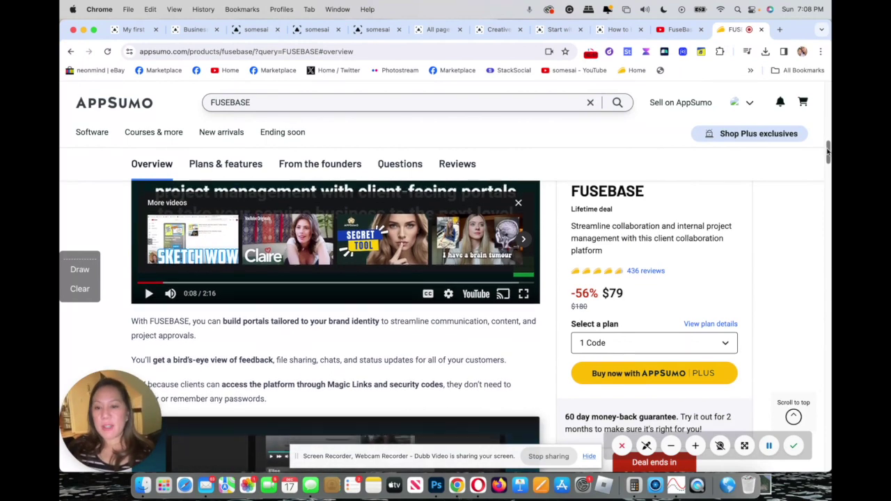
{"action": "scroll", "coordinate": [717, 209], "scroll_direction": "down", "scroll_amount": 1}
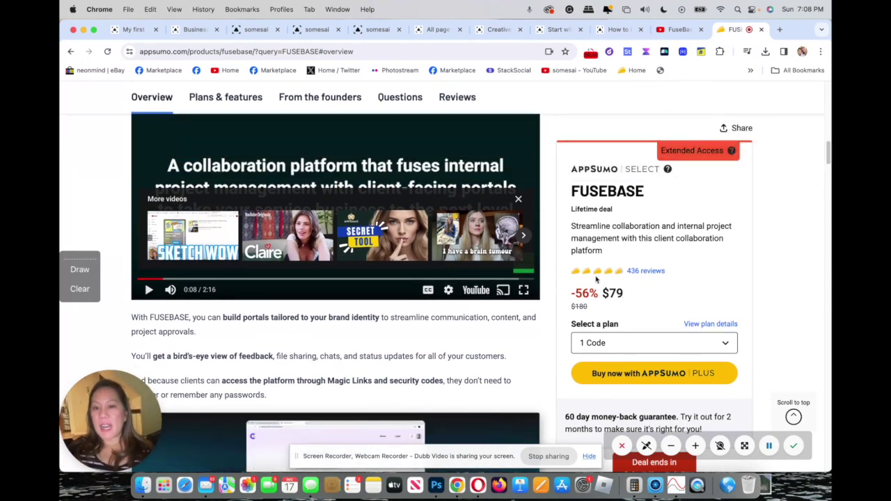
{"action": "left_click", "coordinate": [646, 271]}
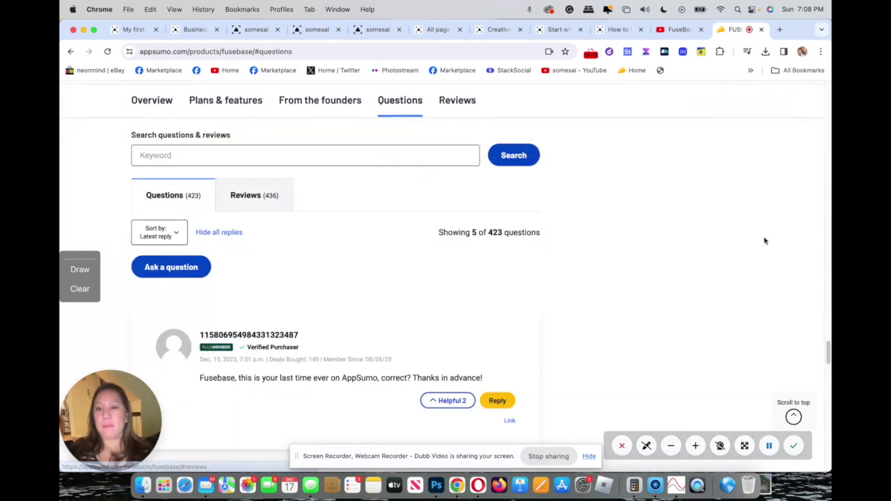
Read the founders' message and the customer questions on the FUSEBASE deal page
{"action": "left_click_drag", "start_coordinate": [827, 354], "coordinate": [827, 333]}
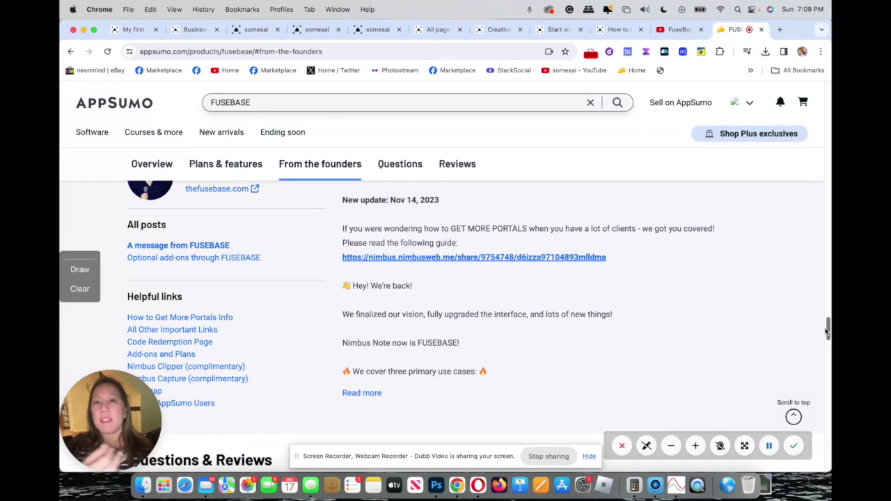
{"action": "left_click_drag", "start_coordinate": [826, 332], "coordinate": [828, 351]}
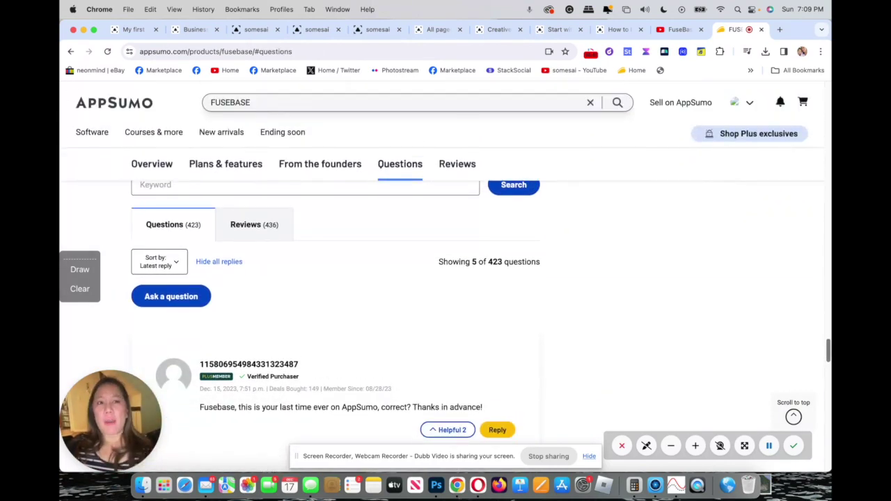
{"action": "scroll", "coordinate": [334, 313], "scroll_direction": "down", "scroll_amount": 3}
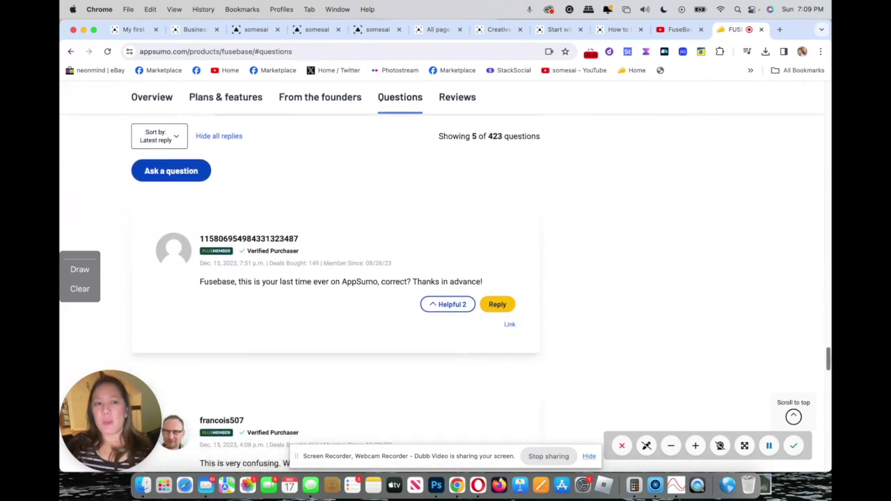
{"action": "scroll", "coordinate": [445, 278], "scroll_direction": "up", "scroll_amount": 1}
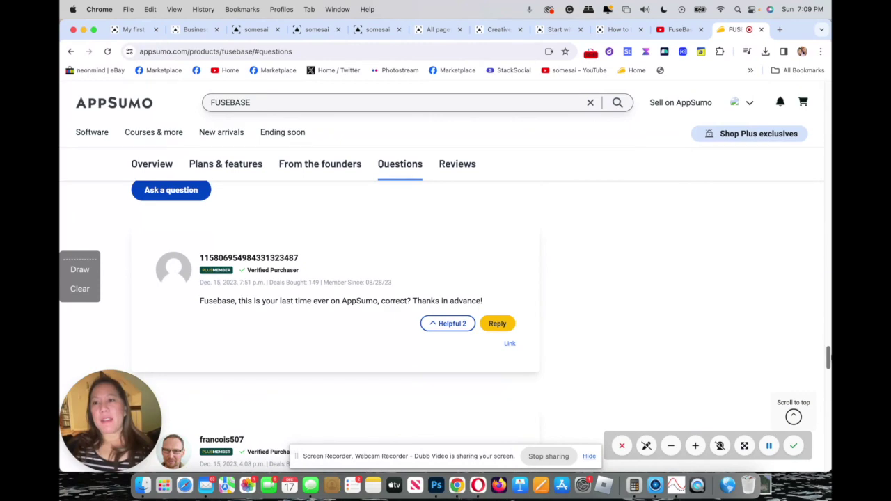
{"action": "scroll", "coordinate": [829, 359], "scroll_direction": "down", "scroll_amount": 2}
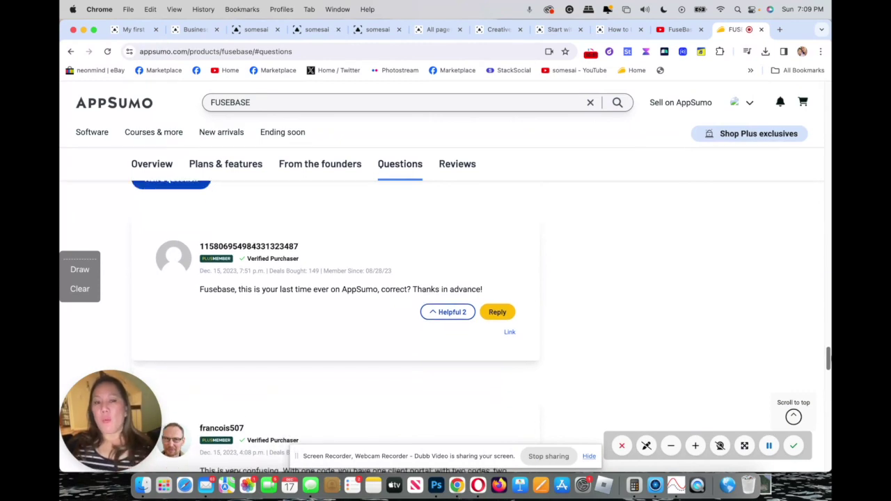
Compare the features and limits of the Single, Double and Multiple plans on the deal page
{"action": "left_click_drag", "start_coordinate": [828, 359], "coordinate": [824, 302]}
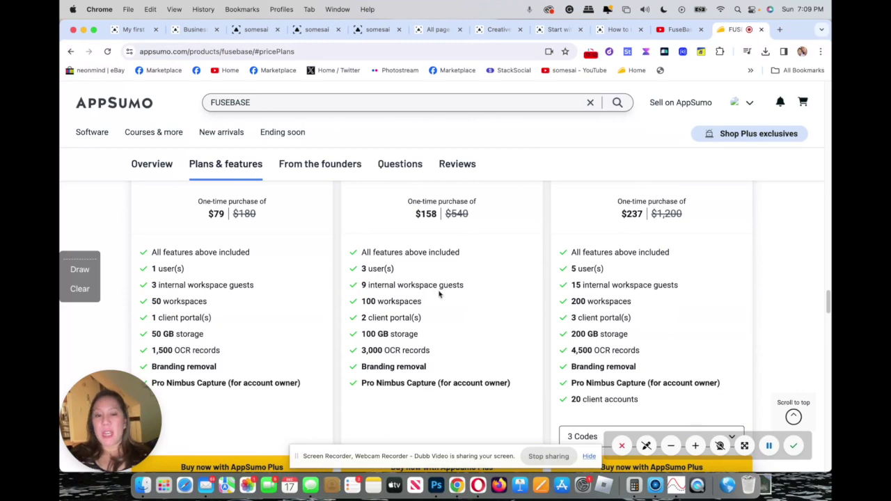
{"action": "scroll", "coordinate": [462, 300], "scroll_direction": "down", "scroll_amount": 2}
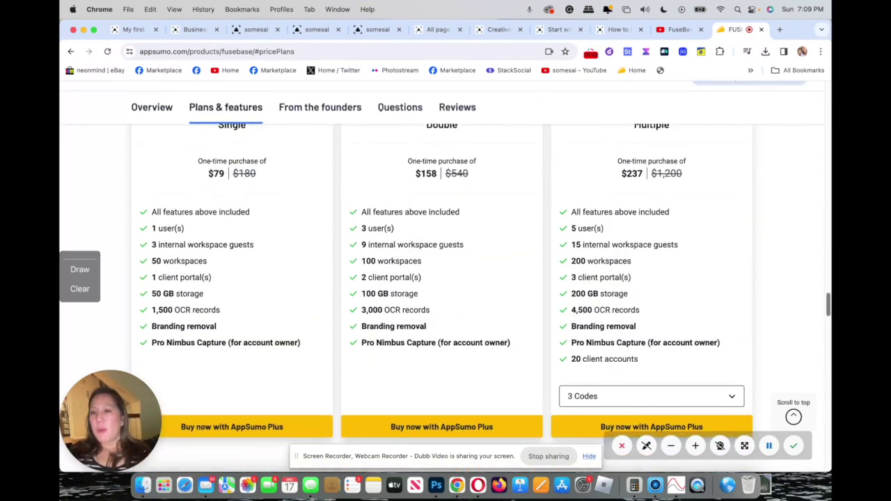
{"action": "scroll", "coordinate": [590, 361], "scroll_direction": "up", "scroll_amount": 1}
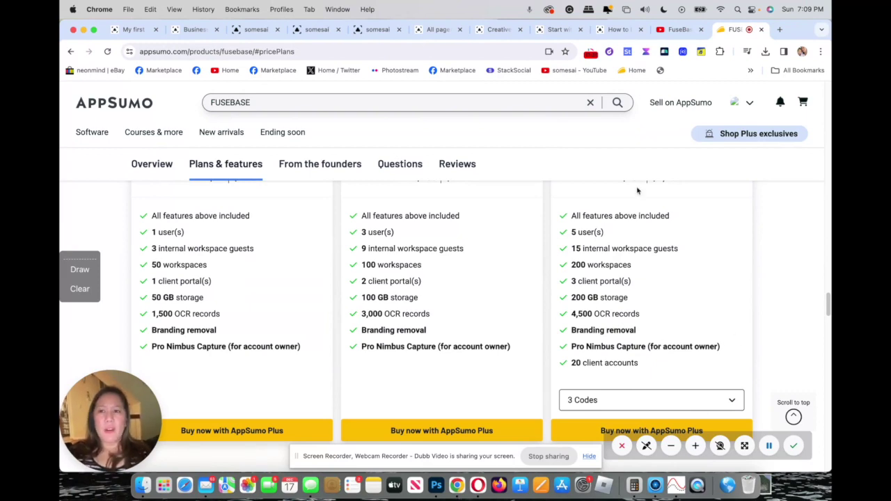
Switch to the FuseBase overview video on YouTube, close its embed code dialog and open the FuseBase channel
{"action": "left_click", "coordinate": [672, 29]}
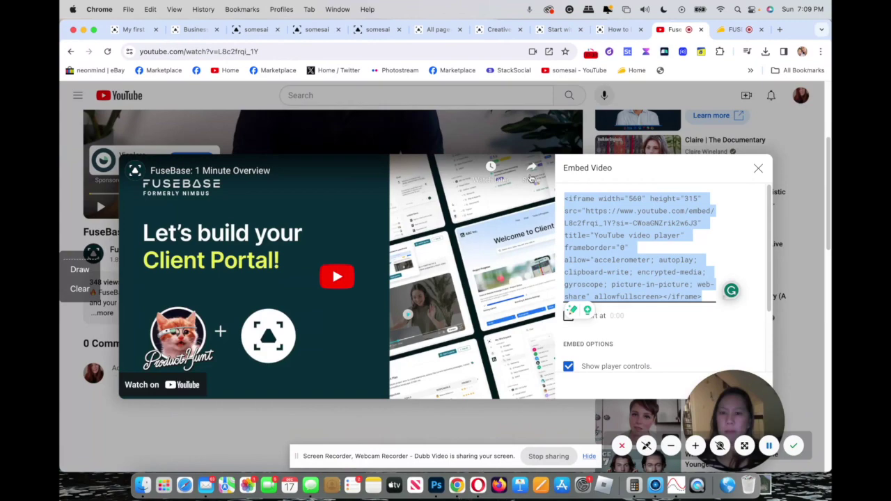
{"action": "left_click", "coordinate": [757, 169]}
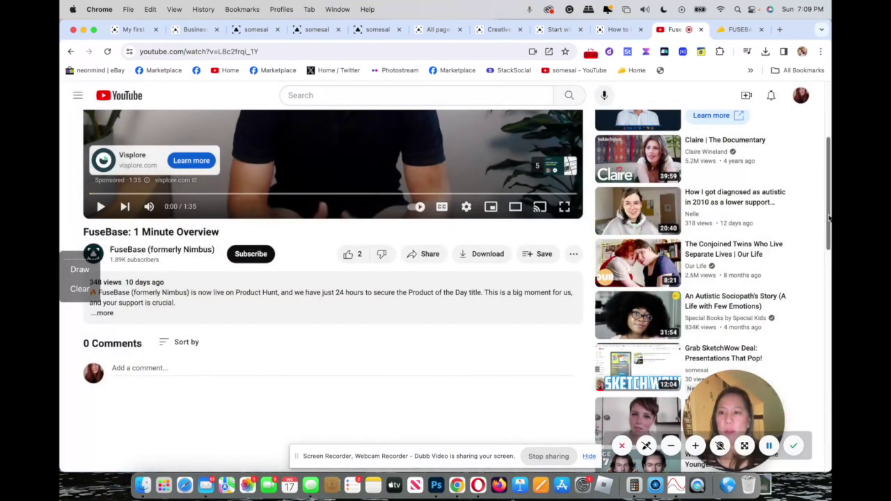
{"action": "left_click_drag", "start_coordinate": [827, 216], "coordinate": [827, 188]}
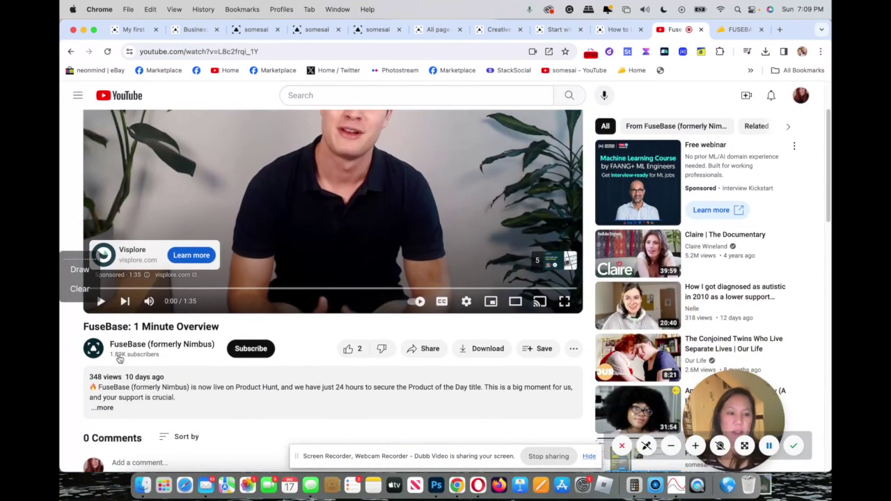
{"action": "left_click", "coordinate": [132, 343]}
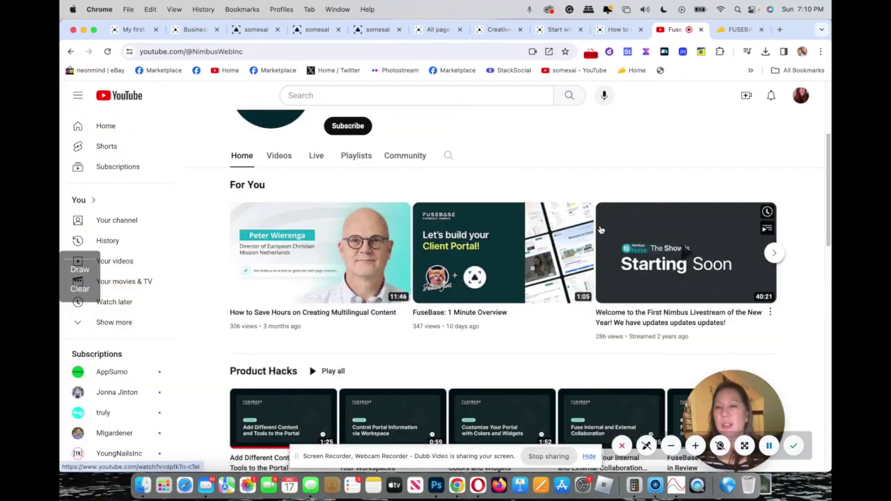